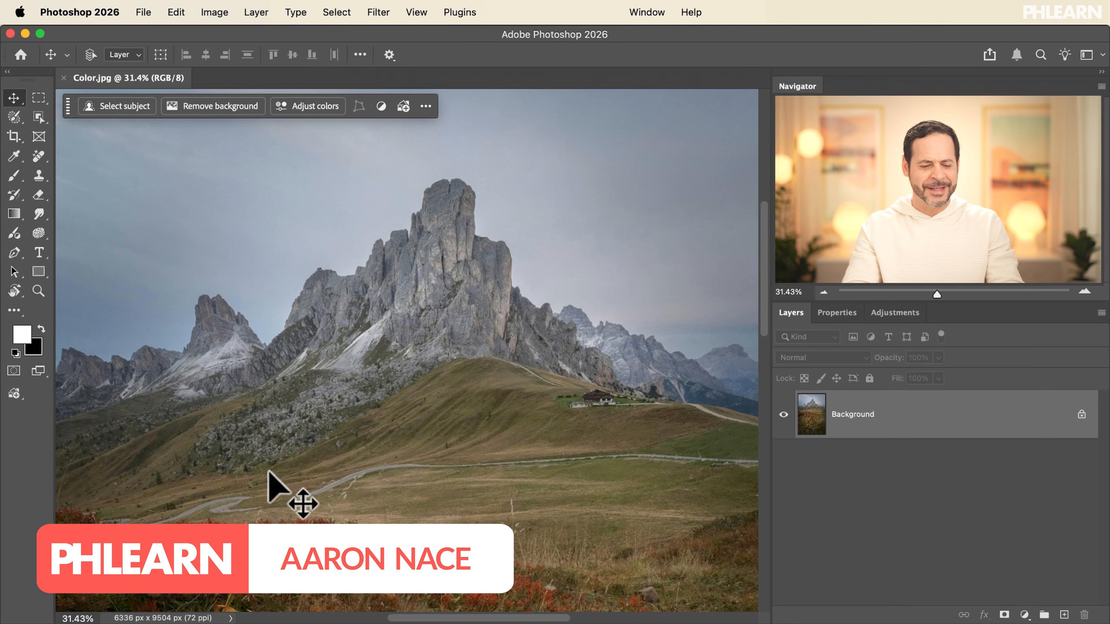
scroll(268, 473, "down", 15)
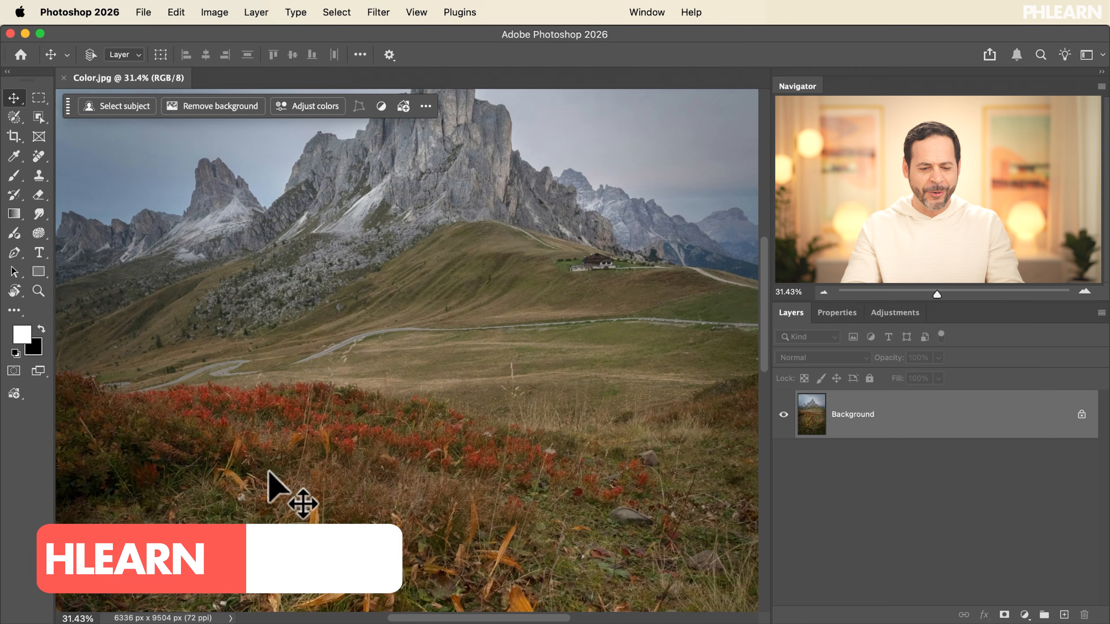
scroll(268, 472, "up", 10)
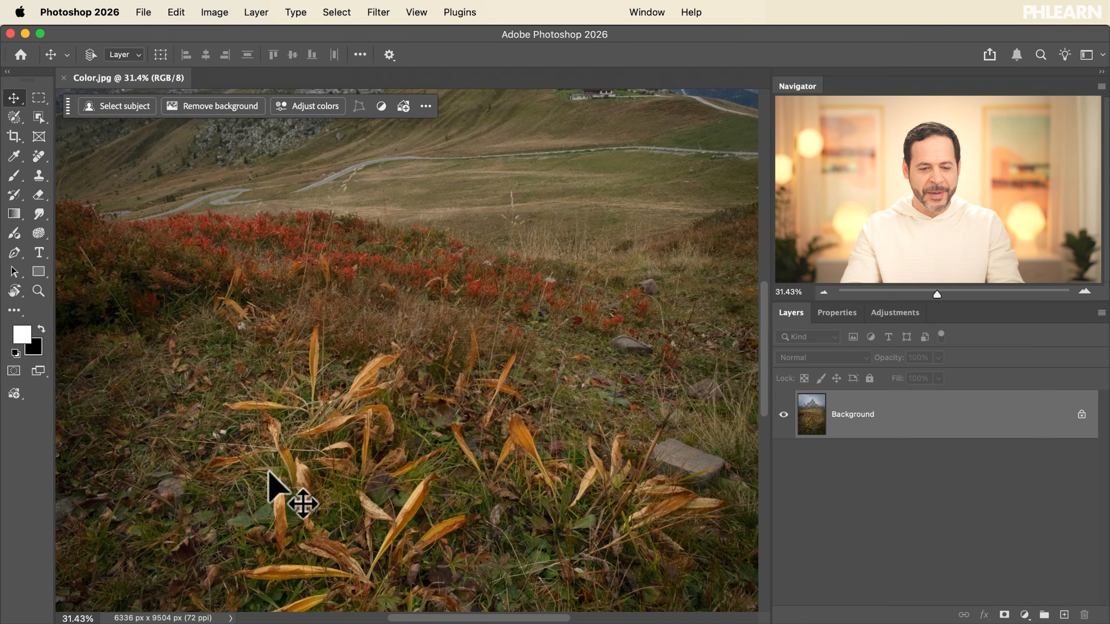
scroll(268, 472, "up", 12)
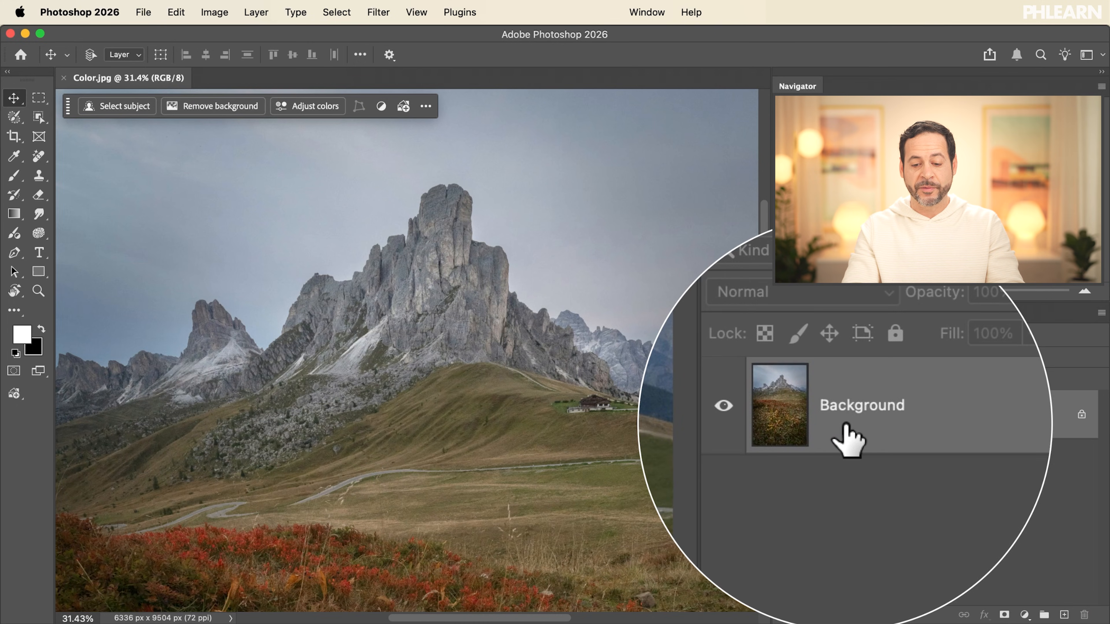
- Convert the Background layer to a smart object
mouse_move(846, 438)
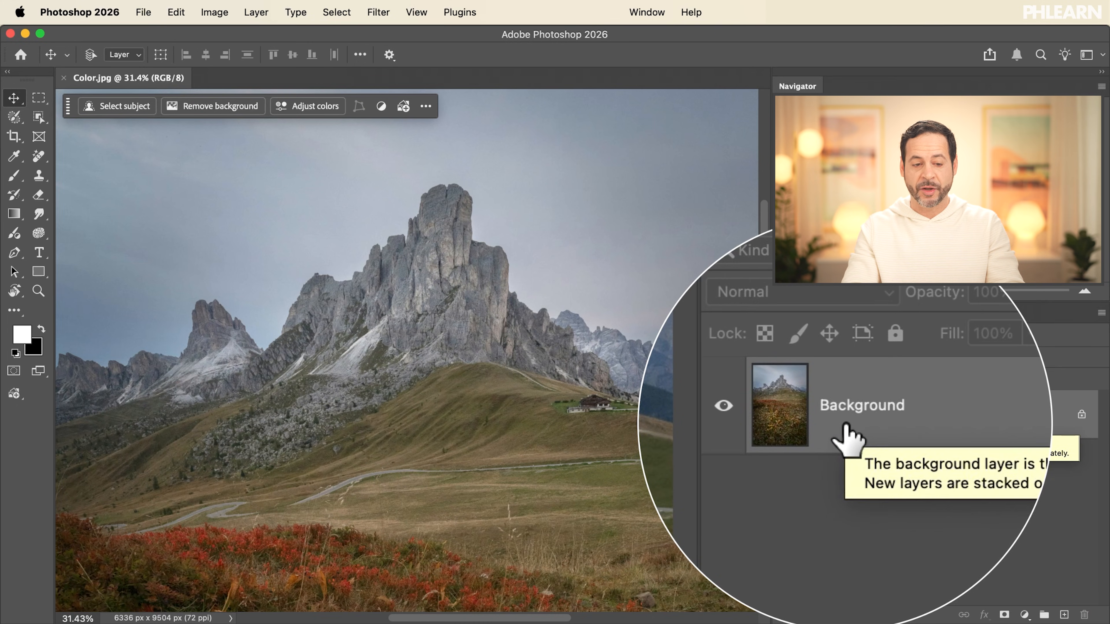
left_click(256, 11)
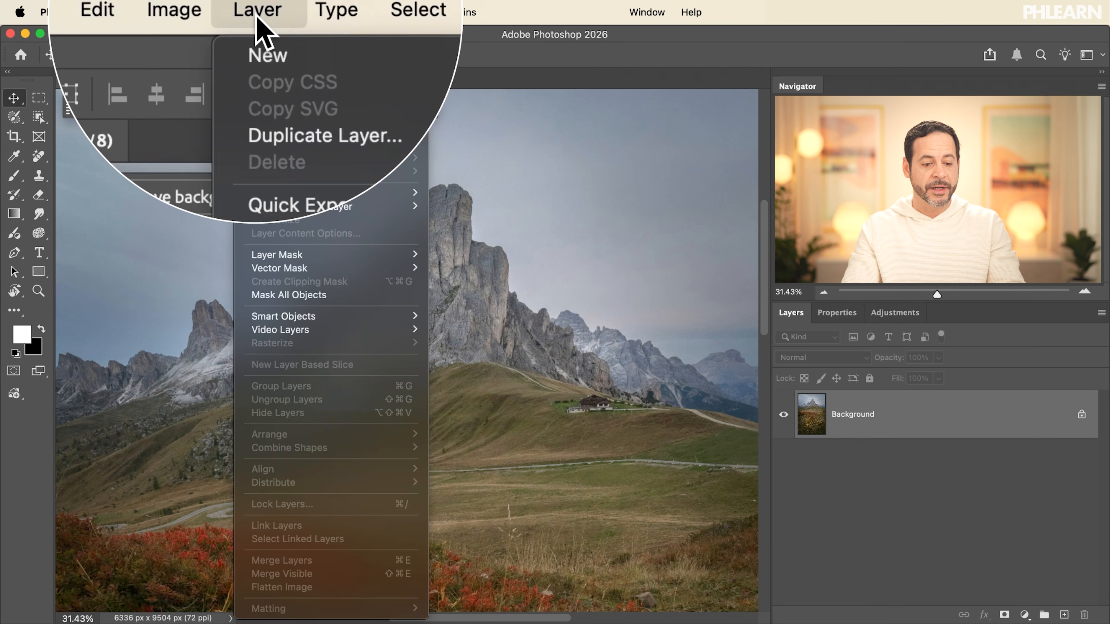
mouse_move(305, 318)
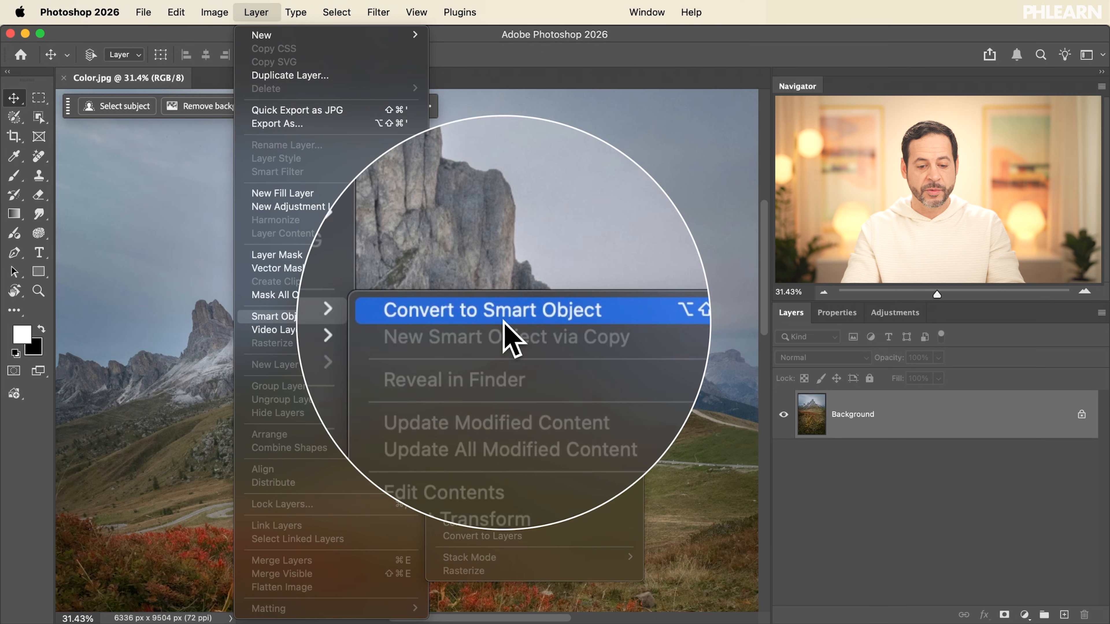
left_click(502, 323)
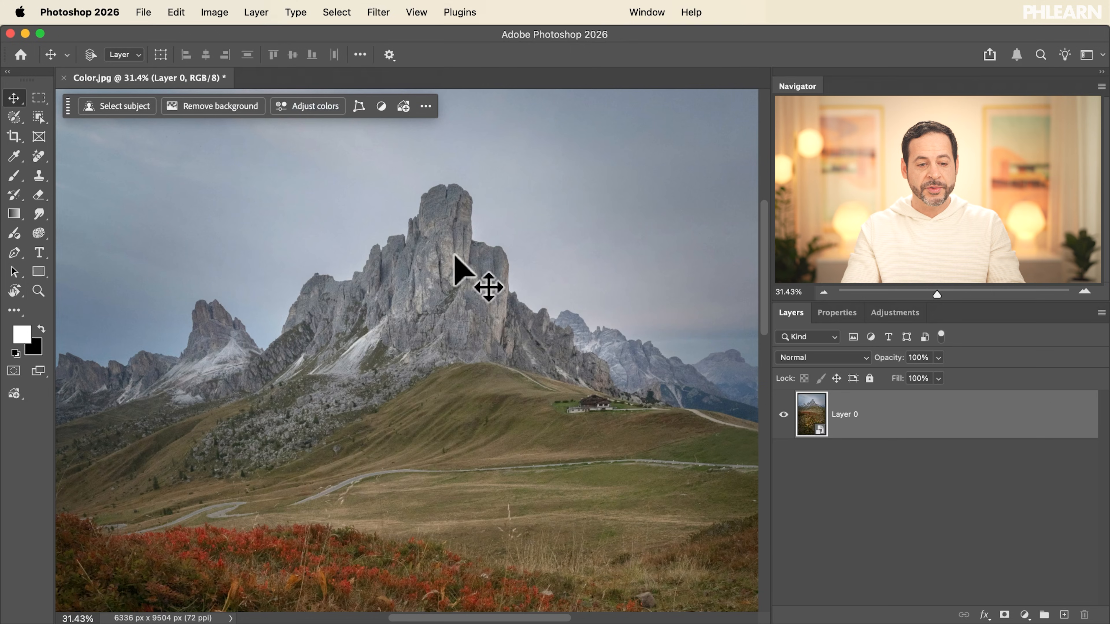
- Open the Camera Raw Filter on the layer and show the Point Color controls of the Color Mixer
left_click(373, 18)
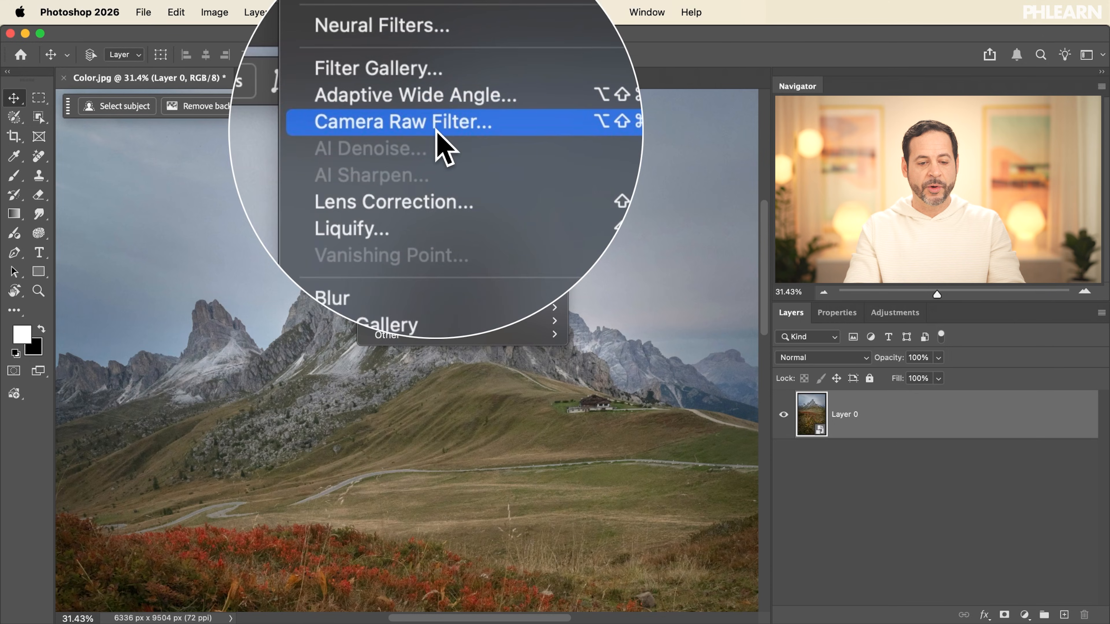
left_click(436, 130)
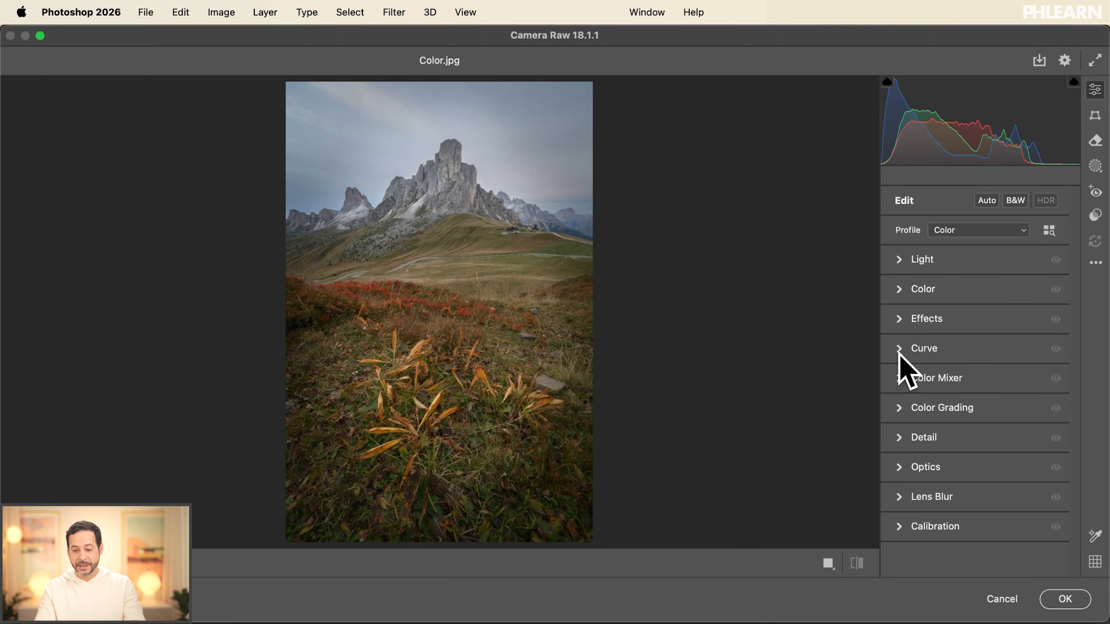
left_click(896, 384)
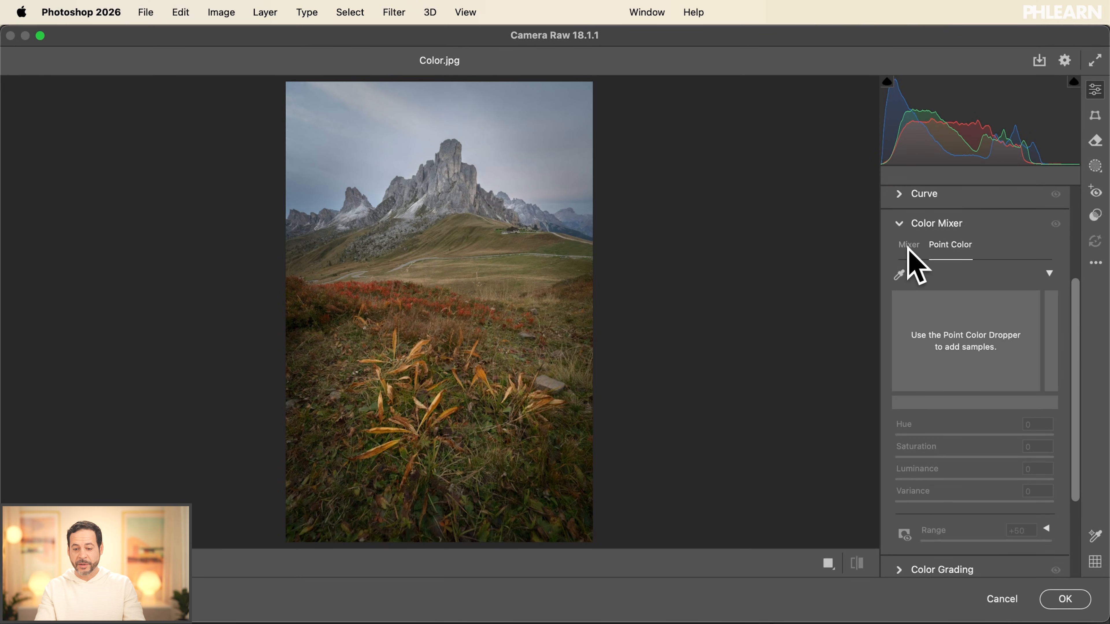
left_click(908, 245)
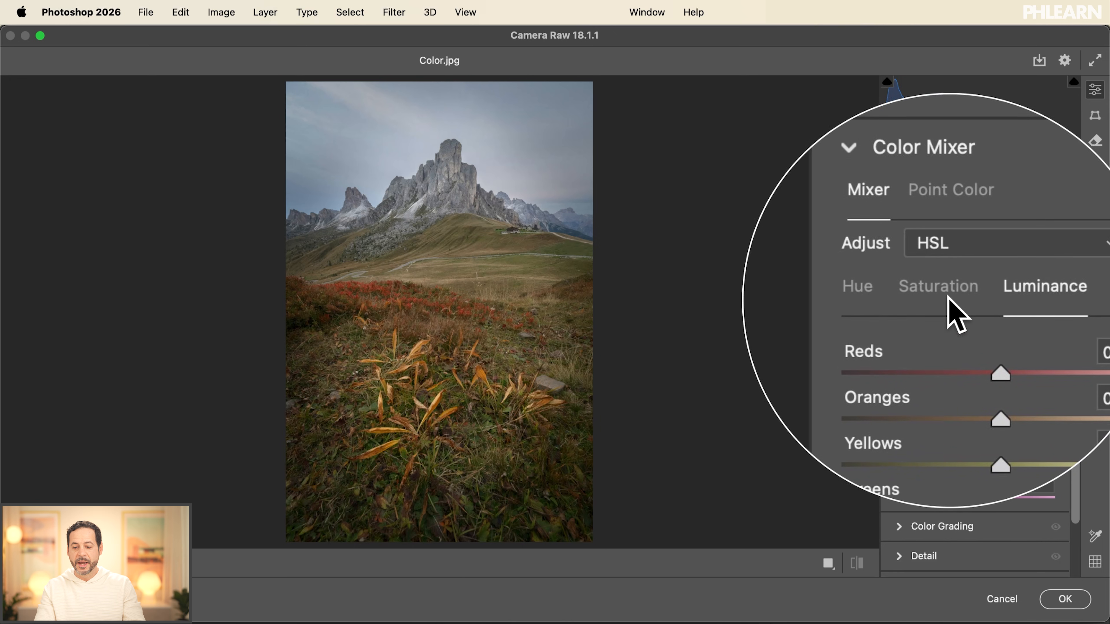
left_click(948, 247)
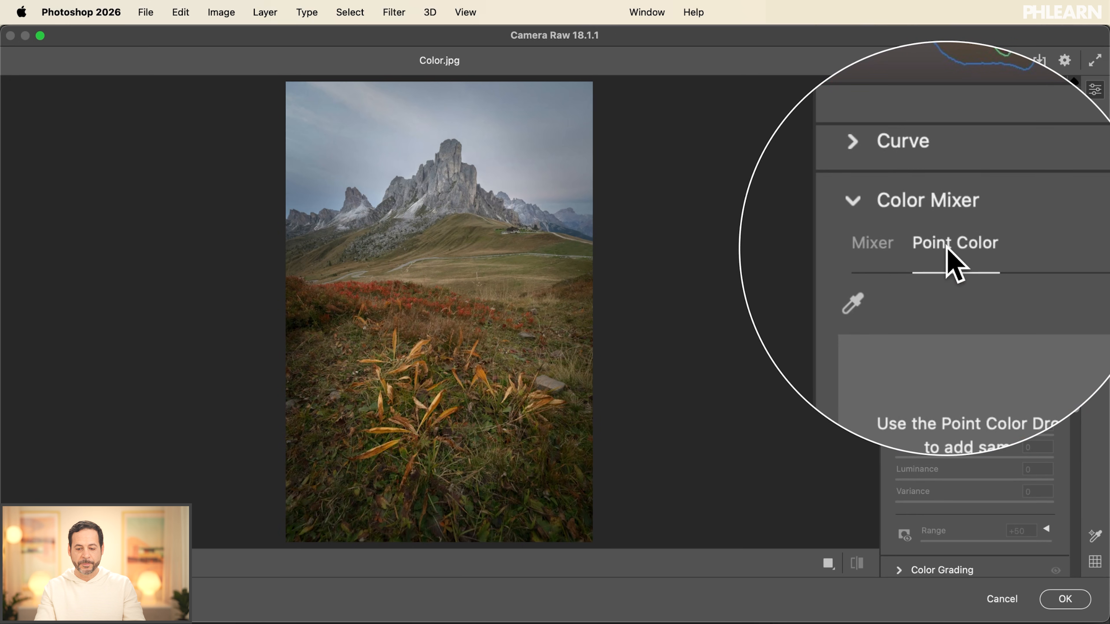
- Sample the red of the foliage in the photo's middle ground with the Point Color dropper
left_click(436, 317)
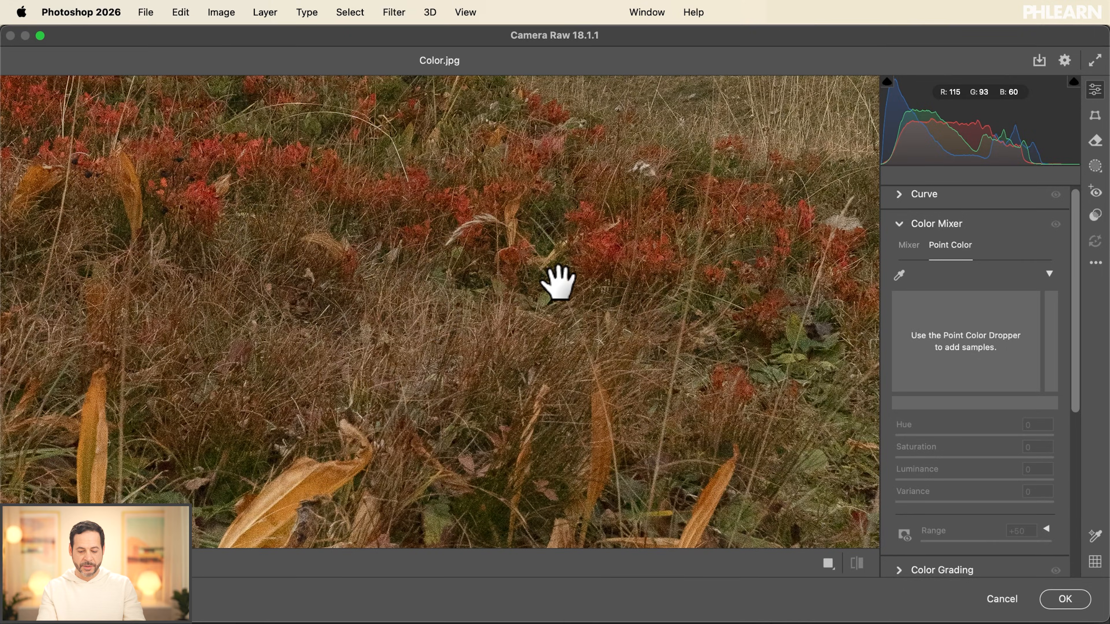
key("super+minus")
key("super+minus")
key("super+minus")
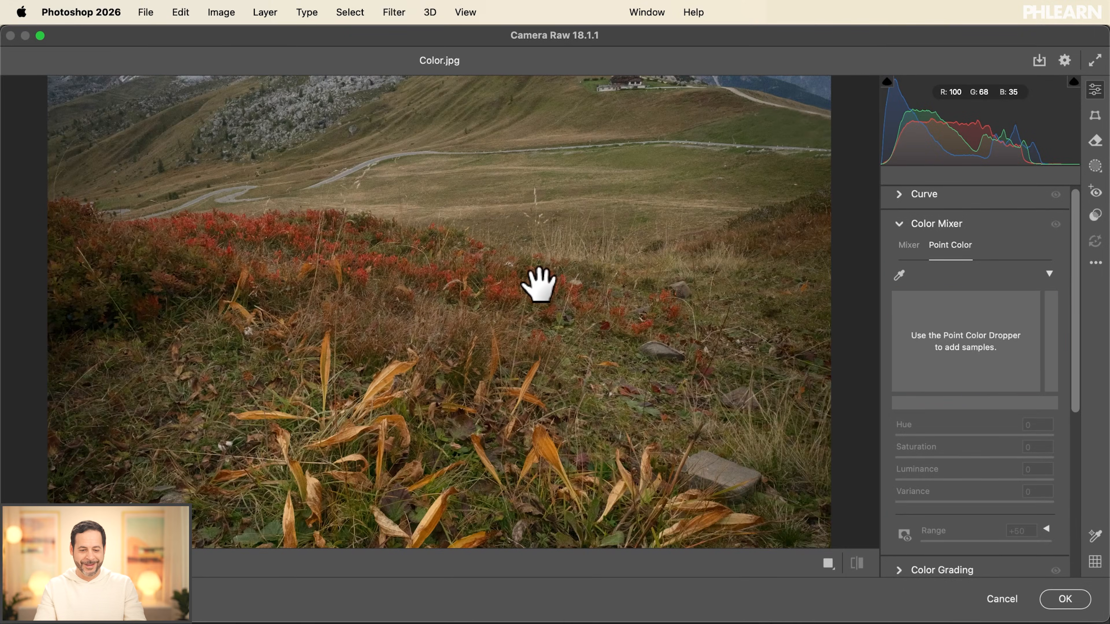
mouse_move(507, 288)
left_mouse_down()
mouse_move(512, 364)
mouse_move(515, 278)
mouse_move(503, 297)
left_mouse_up()
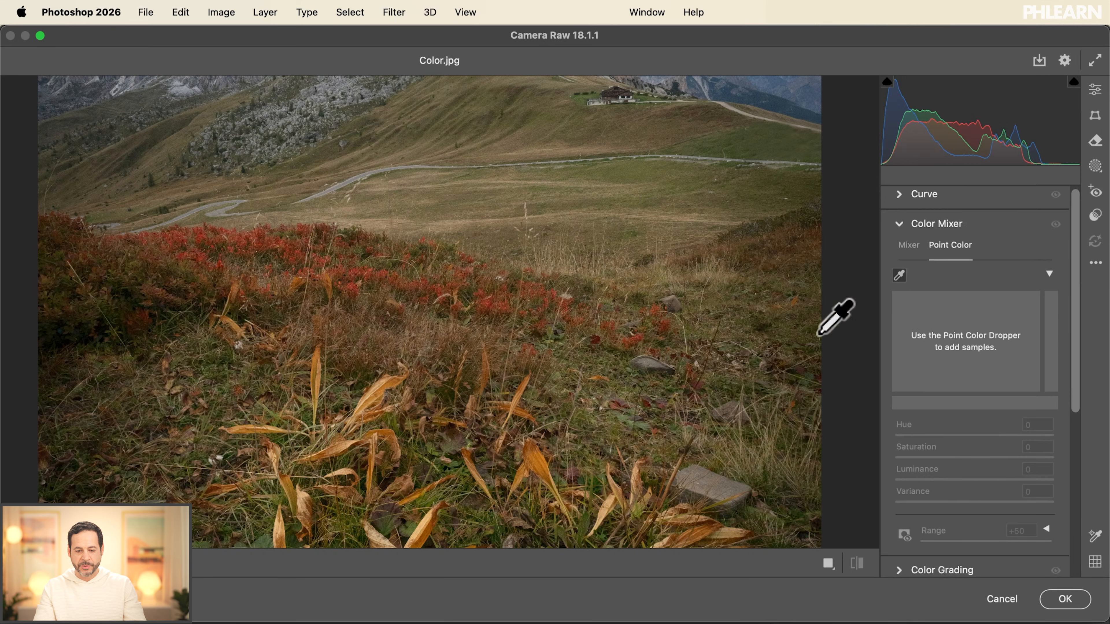
left_click(899, 274)
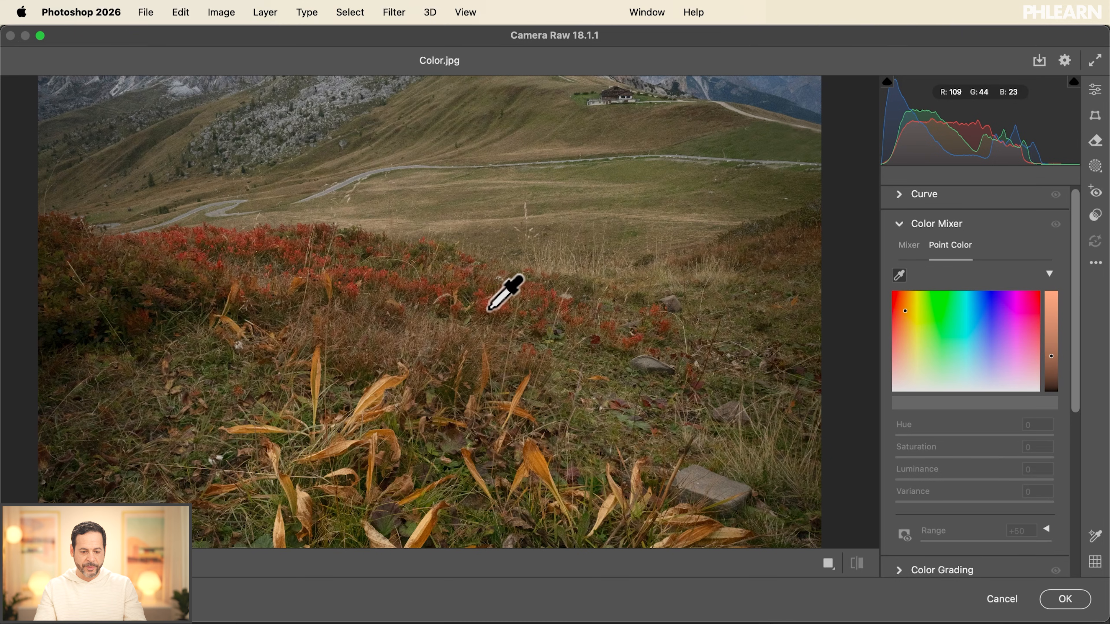
left_click(502, 290)
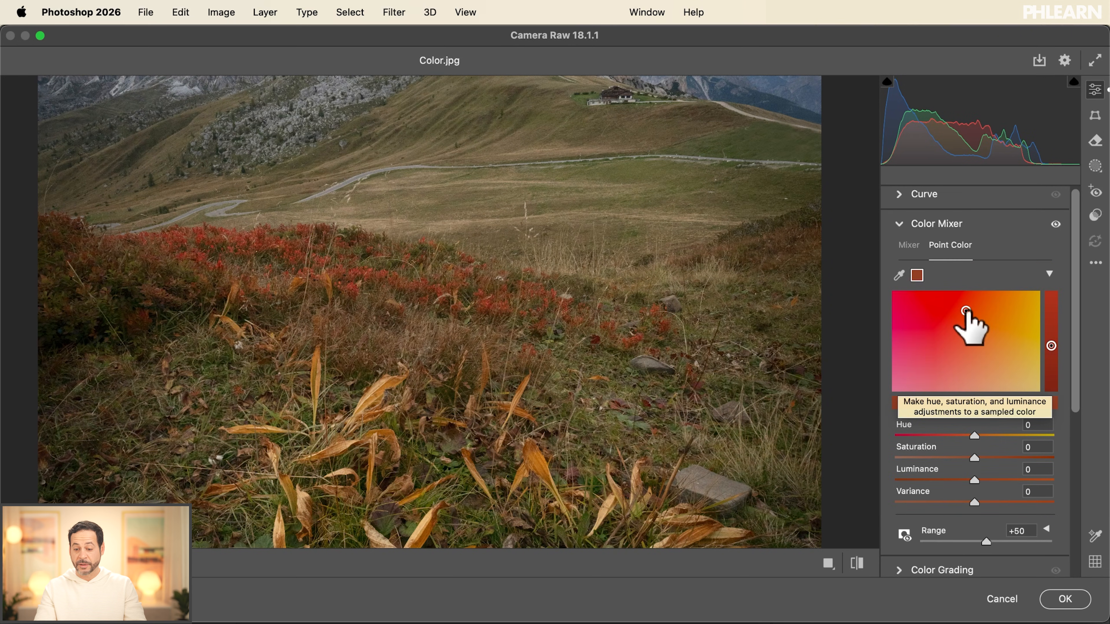
- Try shifting the sampled red in the hue/saturation field and its luminance strip, resetting each change
mouse_move(966, 311)
left_mouse_down()
mouse_move(941, 295)
mouse_move(949, 330)
mouse_move(922, 299)
mouse_move(930, 325)
left_mouse_up()
double_click(928, 321)
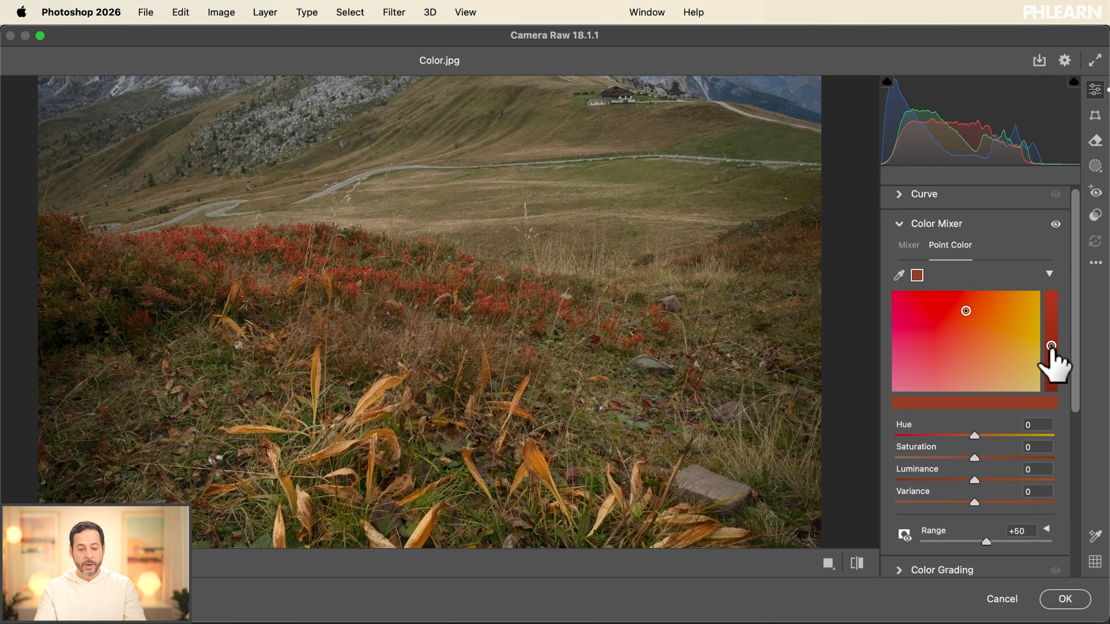
mouse_move(1051, 347)
left_mouse_down()
mouse_move(1051, 313)
mouse_move(1051, 325)
left_mouse_up()
double_click(1051, 324)
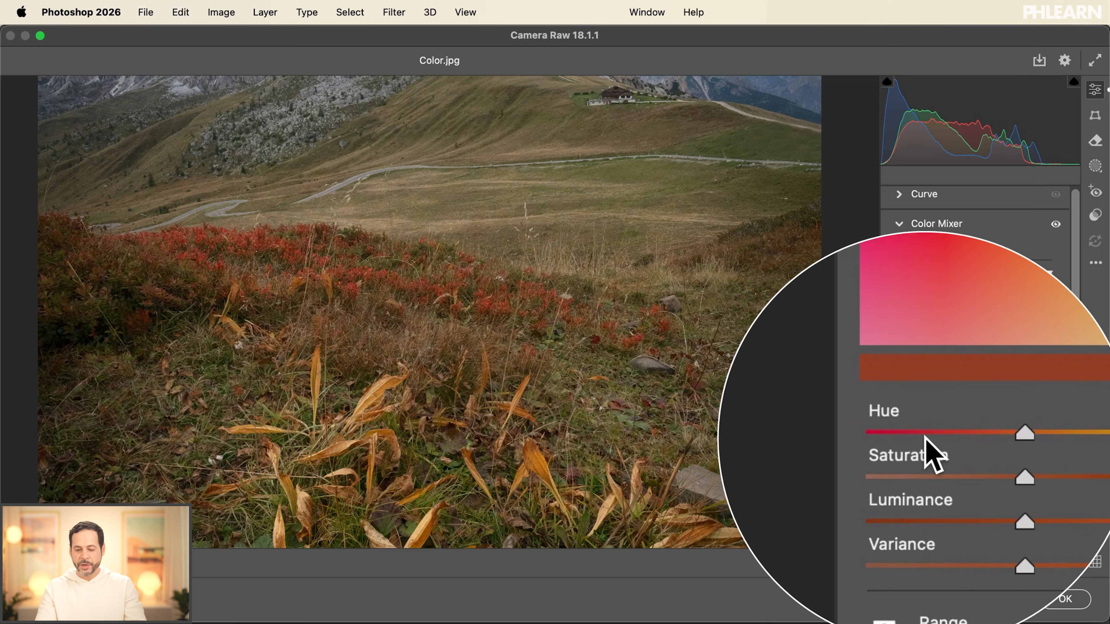
- Set the sampled red's Hue to -33, Saturation to +14 and Luminance to +42
mouse_move(973, 435)
left_mouse_down()
mouse_move(1050, 435)
mouse_move(906, 439)
mouse_move(1024, 435)
mouse_move(915, 434)
mouse_move(954, 434)
left_mouse_up()
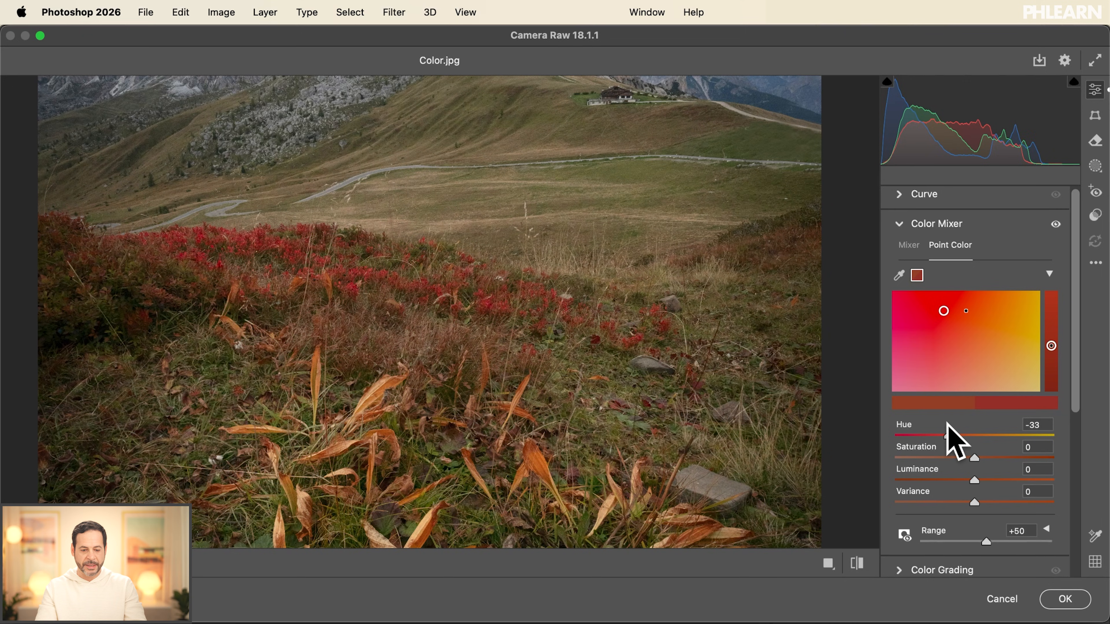
mouse_move(974, 457)
left_mouse_down()
mouse_move(1009, 457)
mouse_move(964, 457)
mouse_move(987, 457)
left_mouse_up()
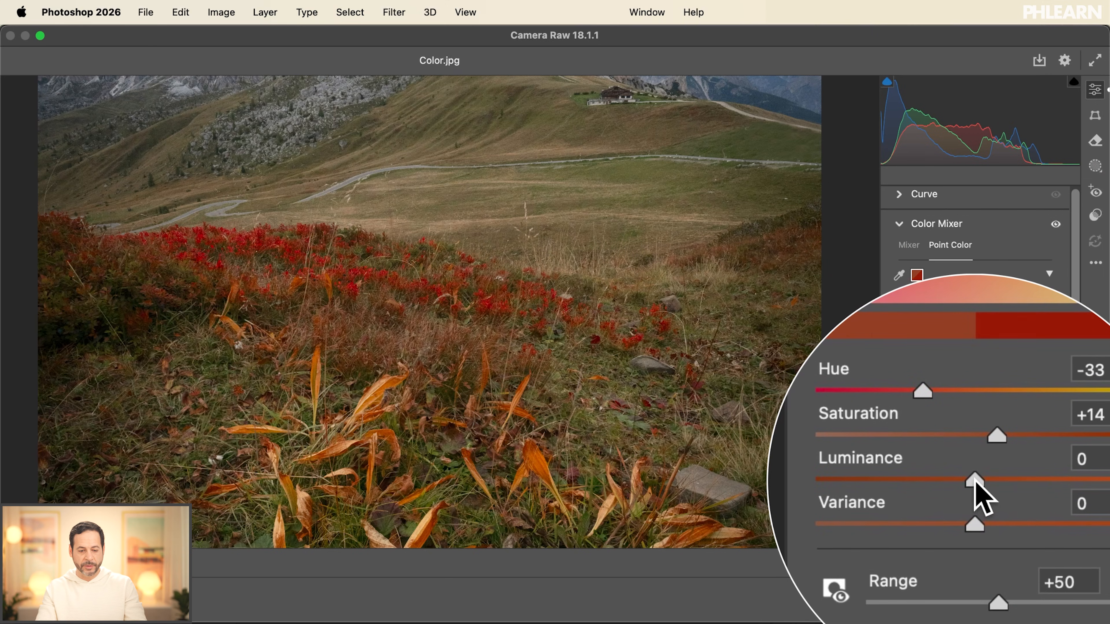
left_click_drag(971, 478, 1006, 476)
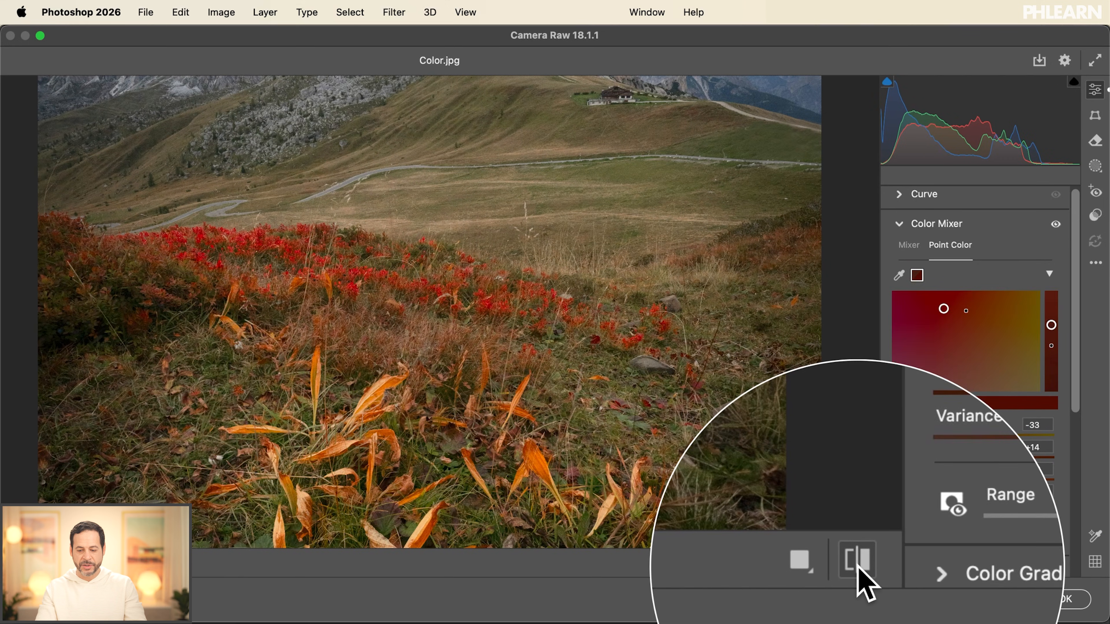
- Compare the photo before and after the red adjustments several times, ending on the current settings
left_click(856, 563)
left_click(856, 564)
left_click(856, 564)
left_click(856, 563)
left_click(856, 563)
left_click(856, 564)
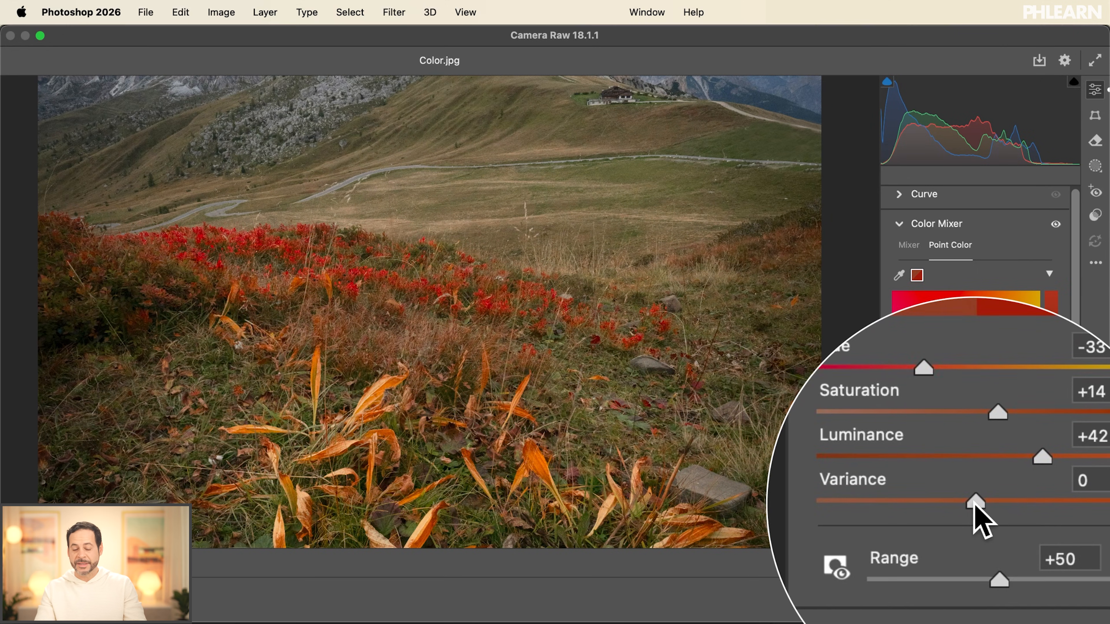
- Set the sampled red's Variance to +25 and its Range to +38
left_click_drag(975, 504, 902, 503)
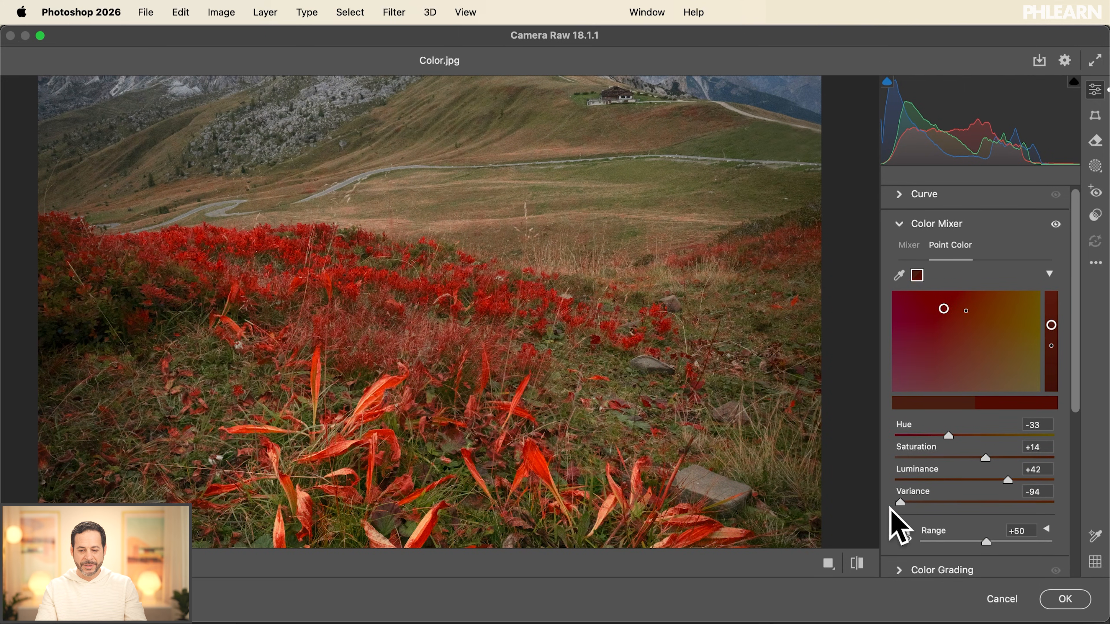
left_click_drag(900, 502, 967, 502)
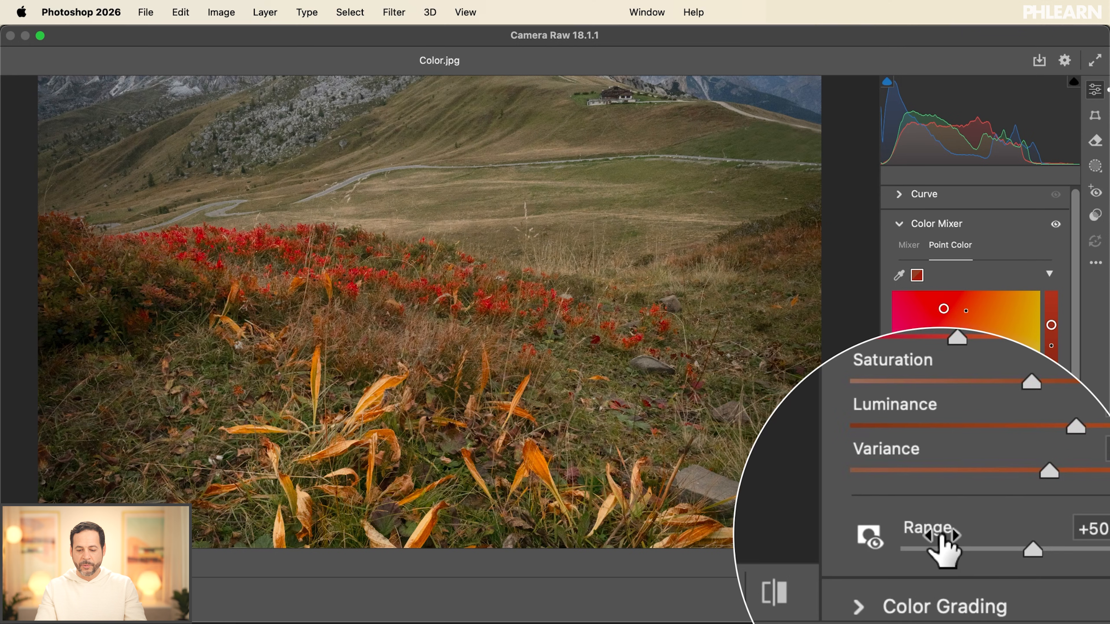
left_click_drag(986, 544, 918, 541)
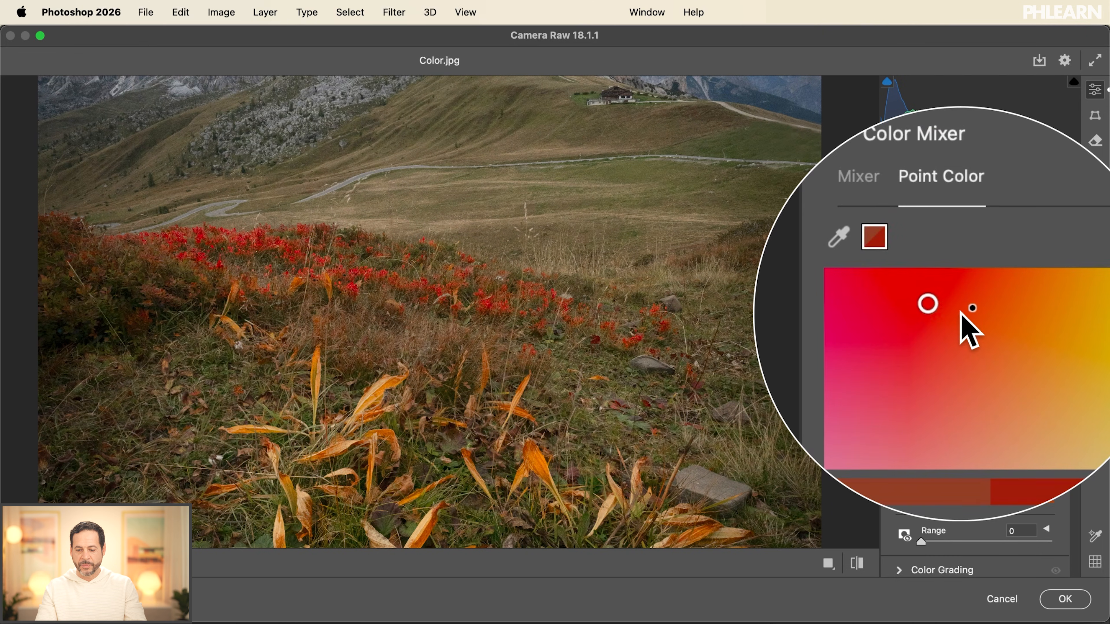
left_click(921, 541)
mouse_move(923, 543)
left_mouse_down()
mouse_move(933, 542)
mouse_move(919, 546)
left_mouse_up()
mouse_move(983, 545)
left_mouse_down()
mouse_move(999, 542)
mouse_move(908, 544)
mouse_move(970, 542)
left_mouse_up()
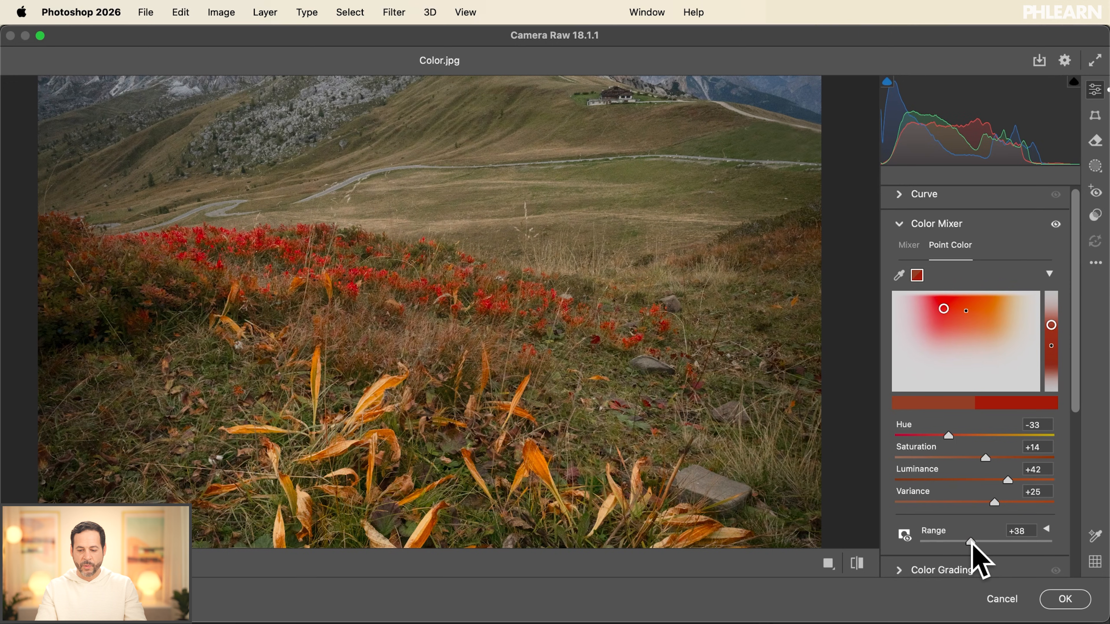
- Shift the red's Saturation Range to 6/61–95/95 and Luminance Range to 0/14–50/87, compare with the original, and collapse the detailed range controls
left_click(1047, 529)
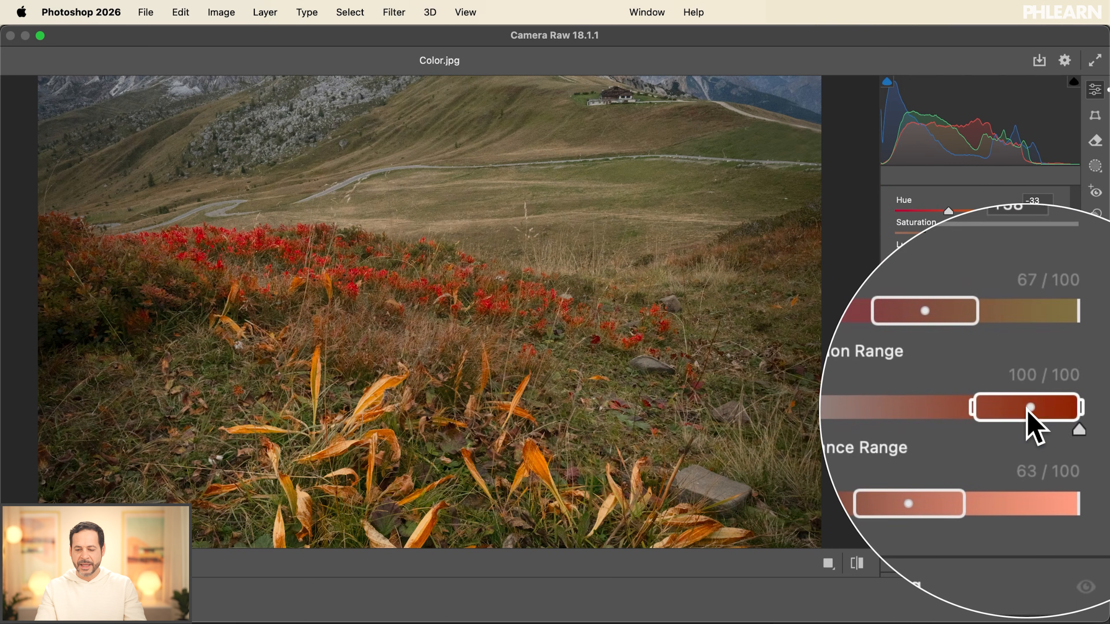
left_click_drag(952, 404, 983, 405)
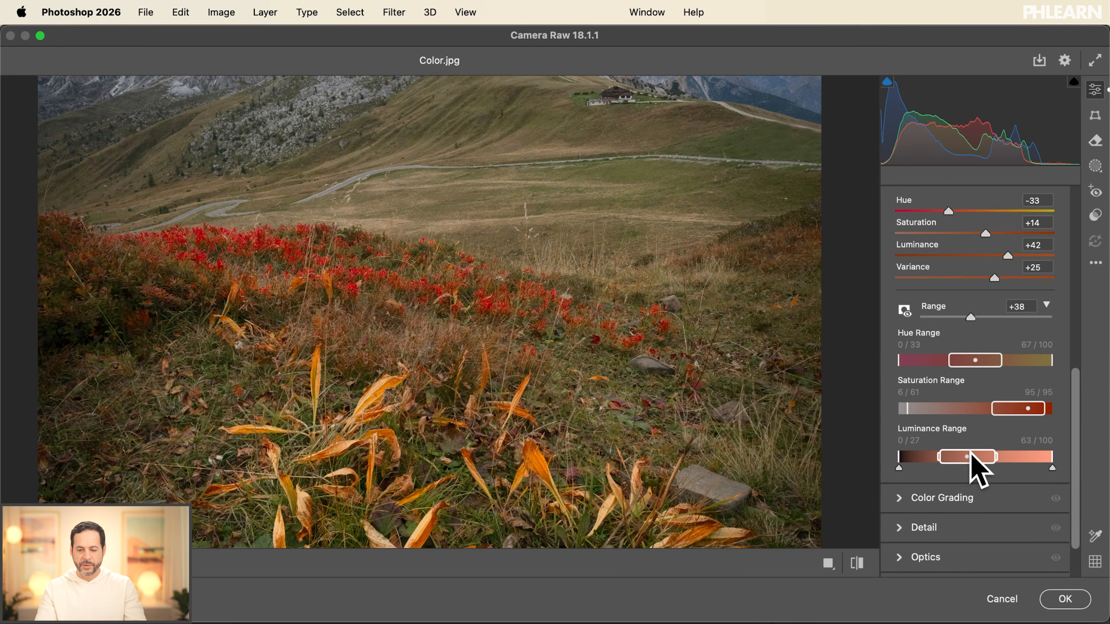
left_click_drag(978, 454, 944, 454)
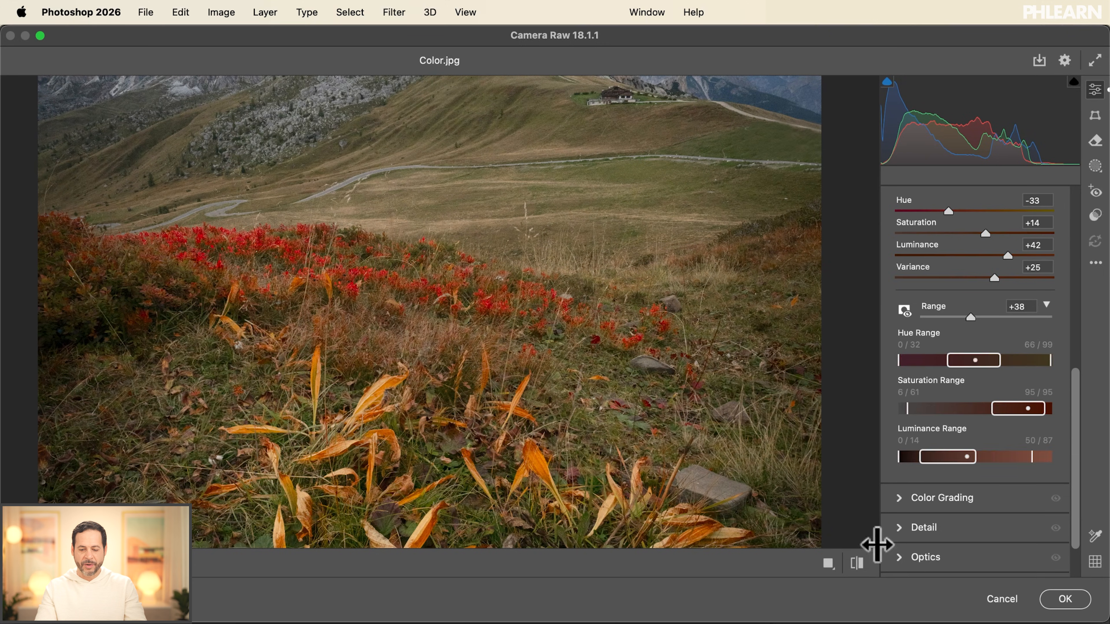
left_click(856, 561)
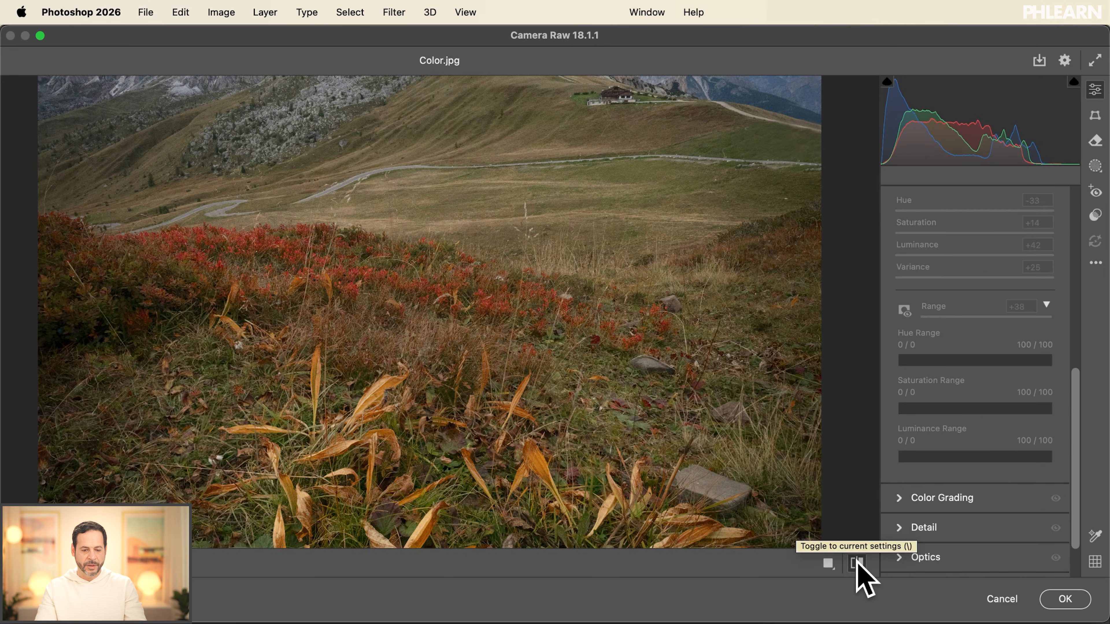
left_click(857, 563)
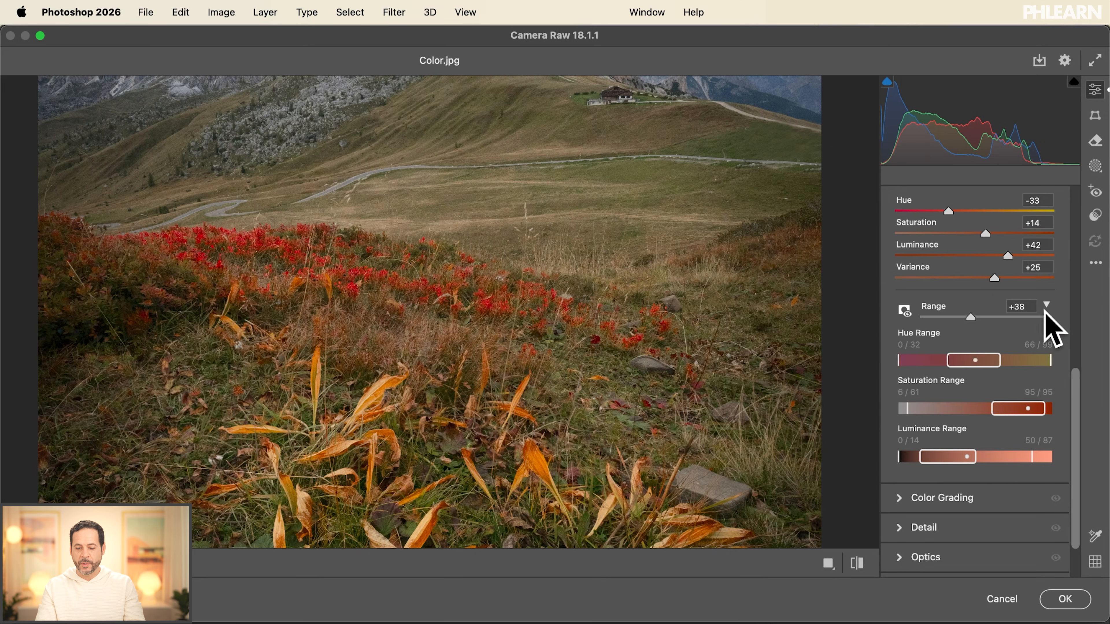
left_click(1045, 306)
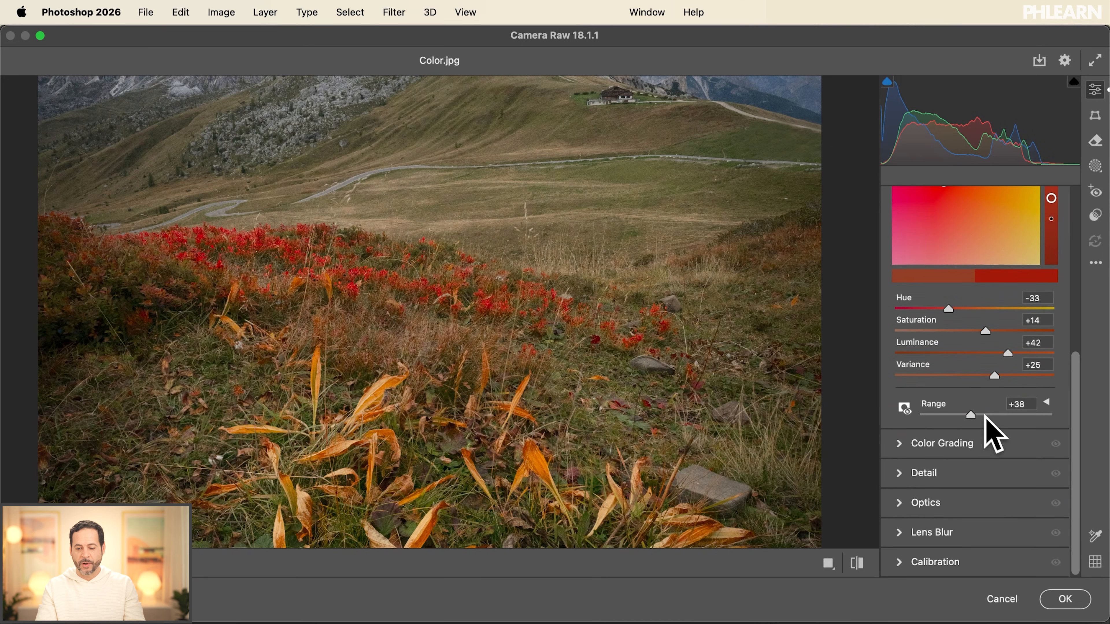
- Sample the olive green of the grassy hillside as a second point color, switch briefly to the red sample, and reselect the green
scroll(948, 420, "up", 5)
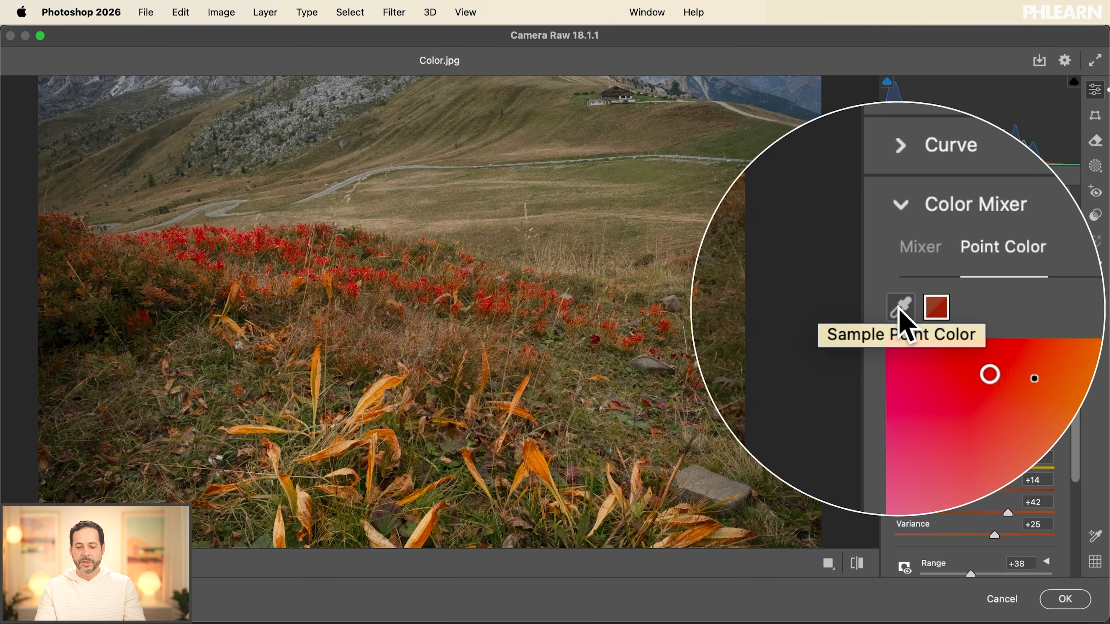
left_click(899, 308)
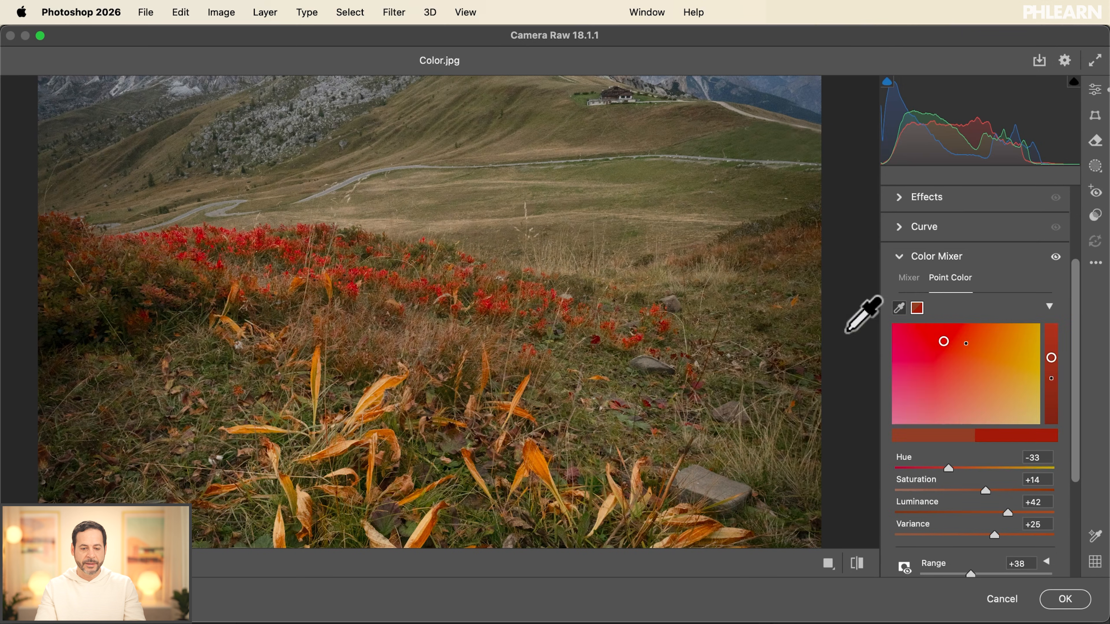
left_click(645, 172)
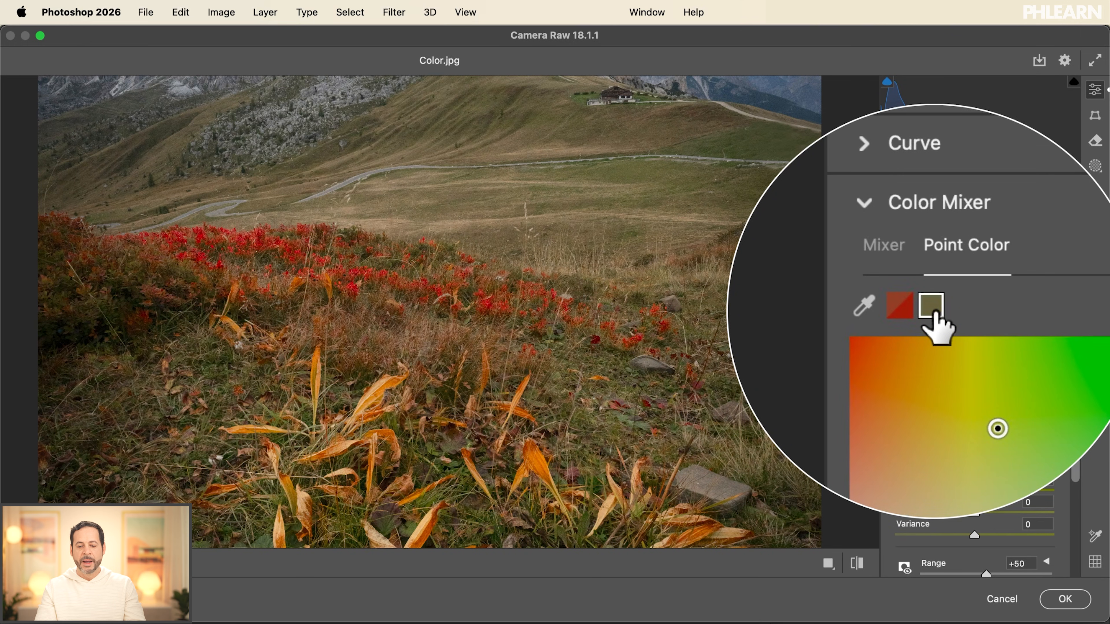
left_click(918, 311)
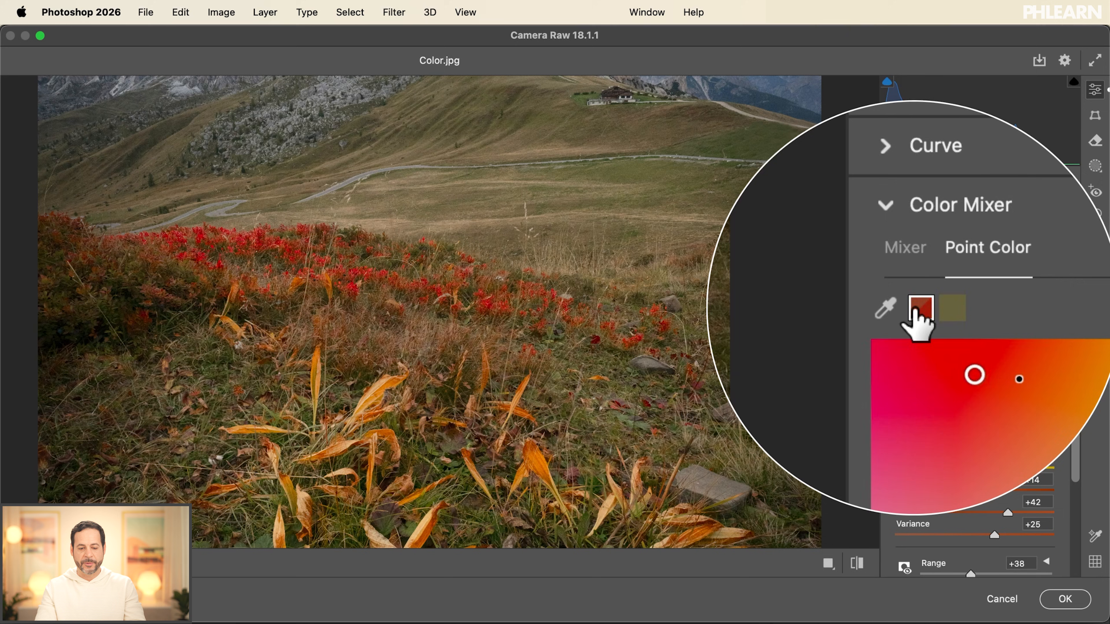
left_click(932, 309)
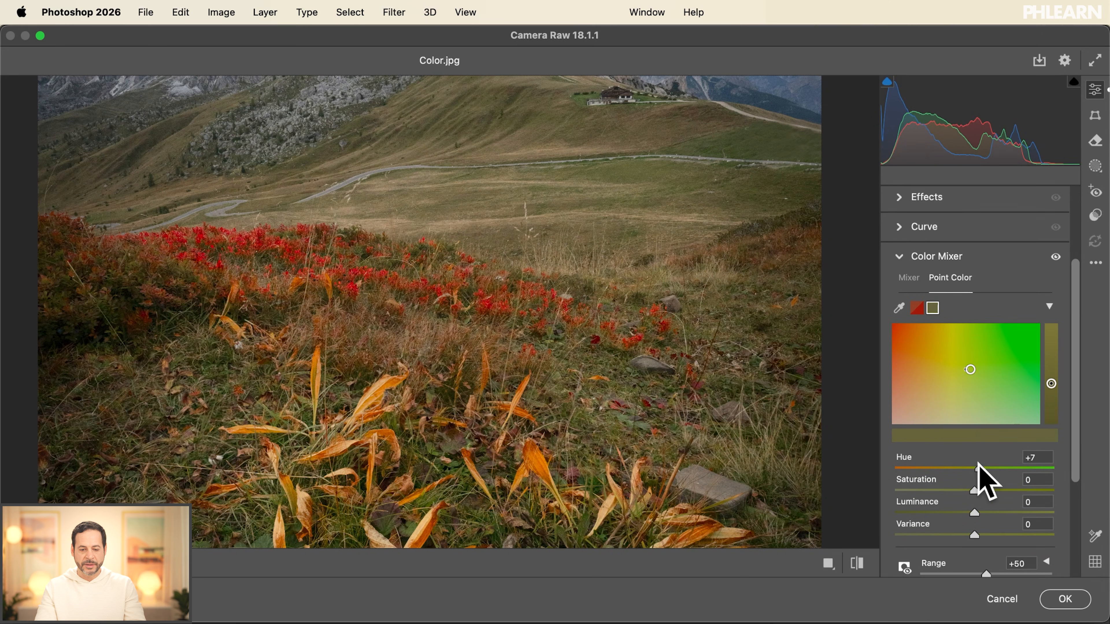
- Set the sampled green's Hue to +35, Saturation to +10 and Luminance to +23, trying much stronger saturation along the way
left_click_drag(1017, 466, 968, 465)
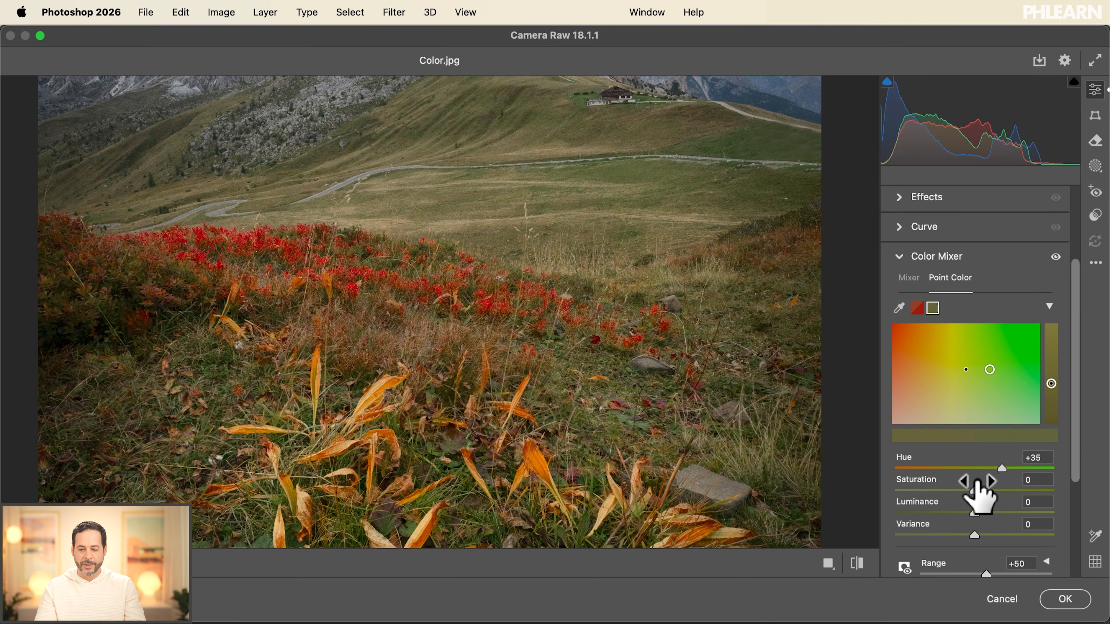
left_click_drag(973, 486, 995, 490)
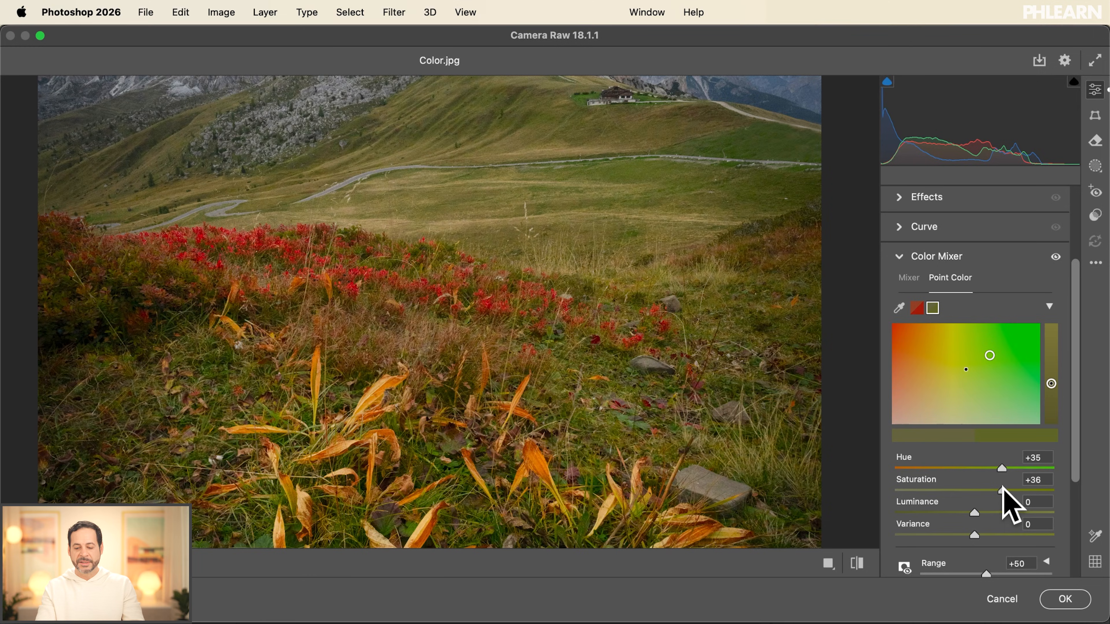
mouse_move(1002, 493)
left_mouse_down()
mouse_move(970, 492)
mouse_move(1022, 498)
left_mouse_up()
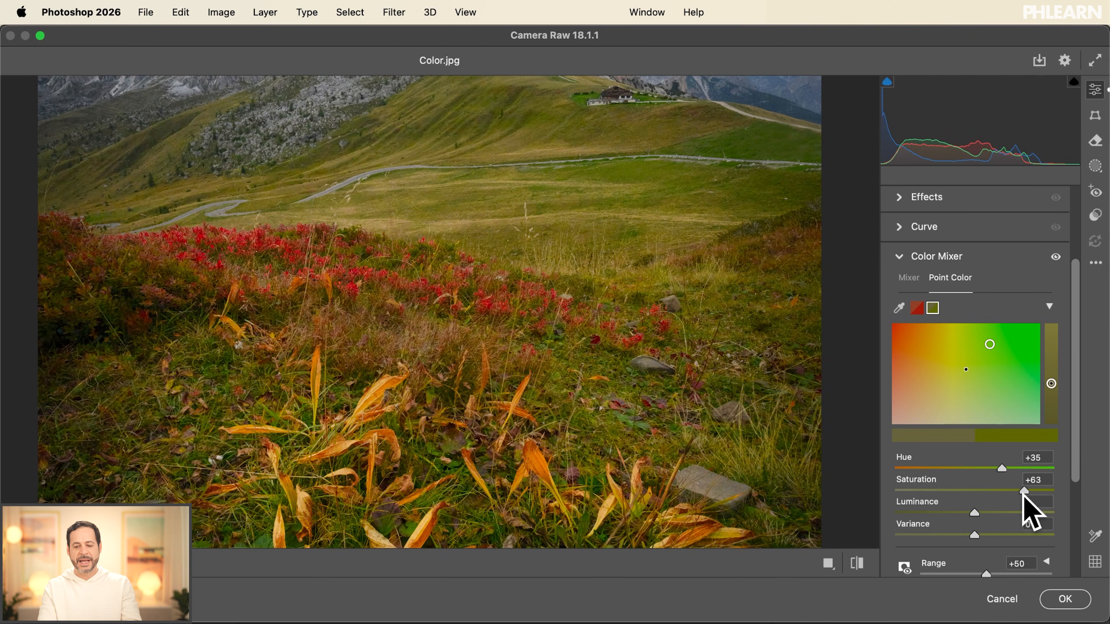
left_click_drag(1023, 492, 982, 492)
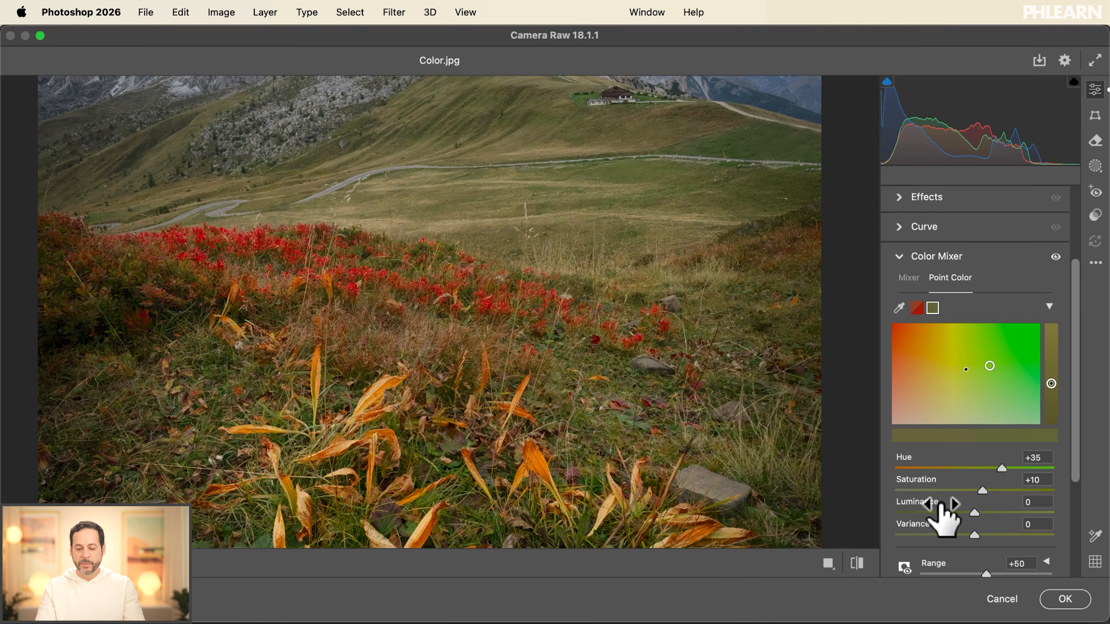
left_click_drag(988, 510, 985, 506)
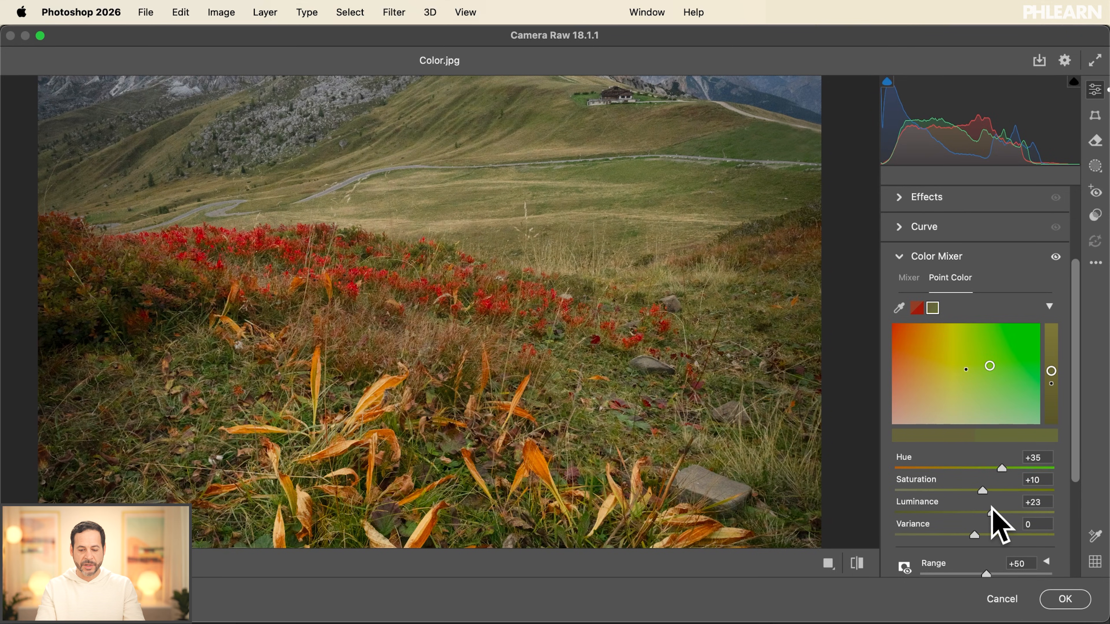
- Try a negative Variance on the sampled green, settle on Variance +25, and raise its Saturation to +14
left_click_drag(974, 534, 937, 529)
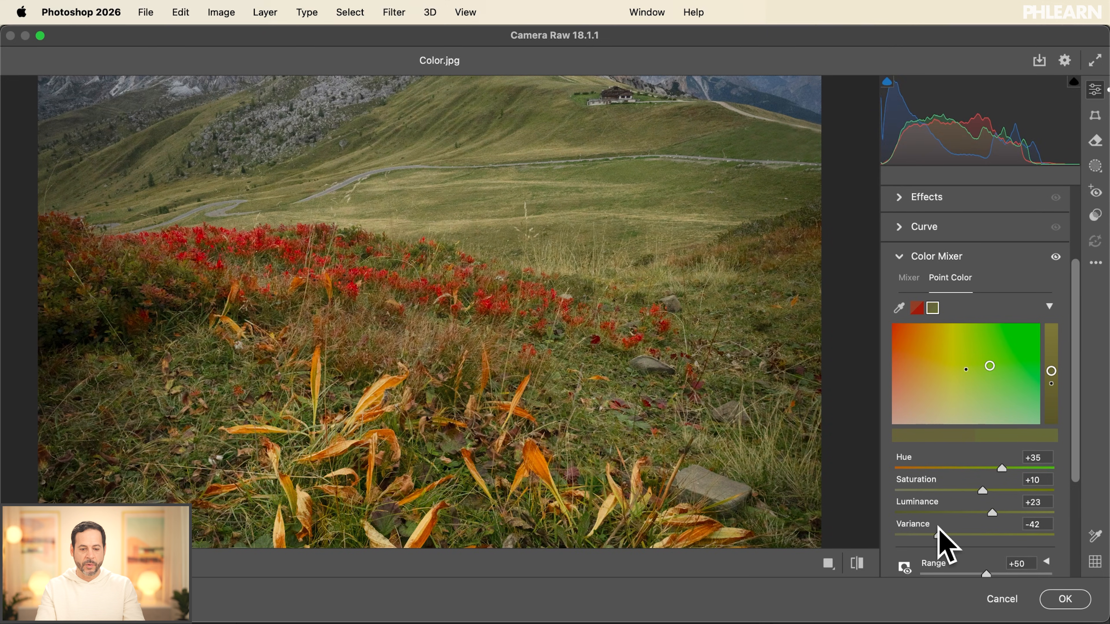
mouse_move(593, 299)
left_mouse_down()
mouse_move(602, 303)
mouse_move(444, 454)
mouse_move(596, 244)
mouse_move(624, 300)
mouse_move(610, 290)
left_mouse_up()
left_click_drag(917, 536, 995, 524)
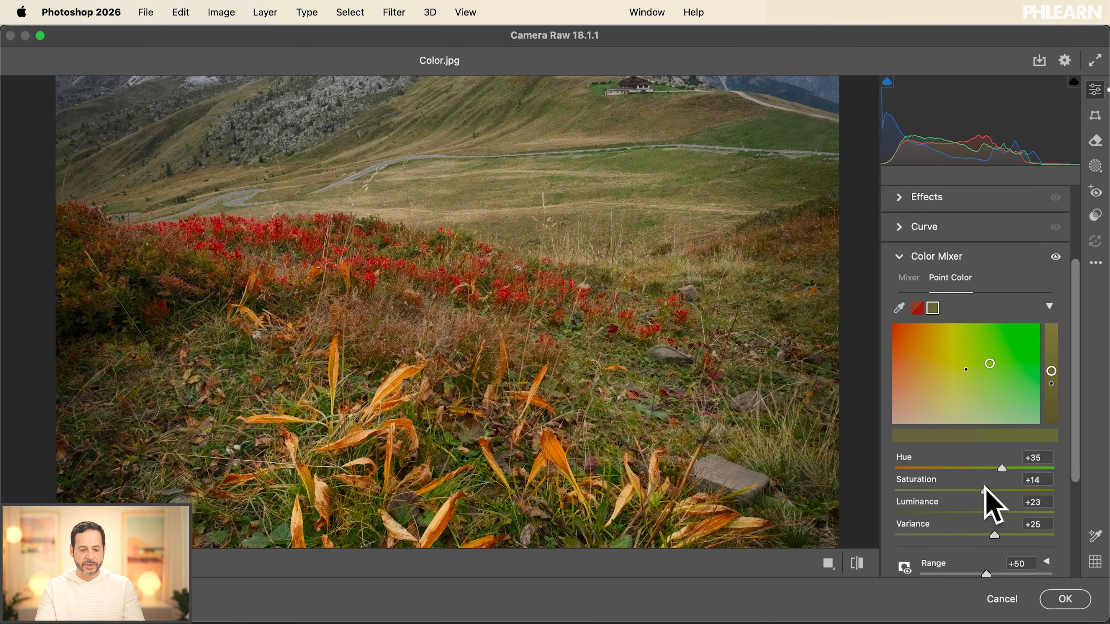
- Compare the photo before and after the red and green adjustments several times, ending on the current settings
left_click_drag(614, 273, 616, 418)
key("super+minus")
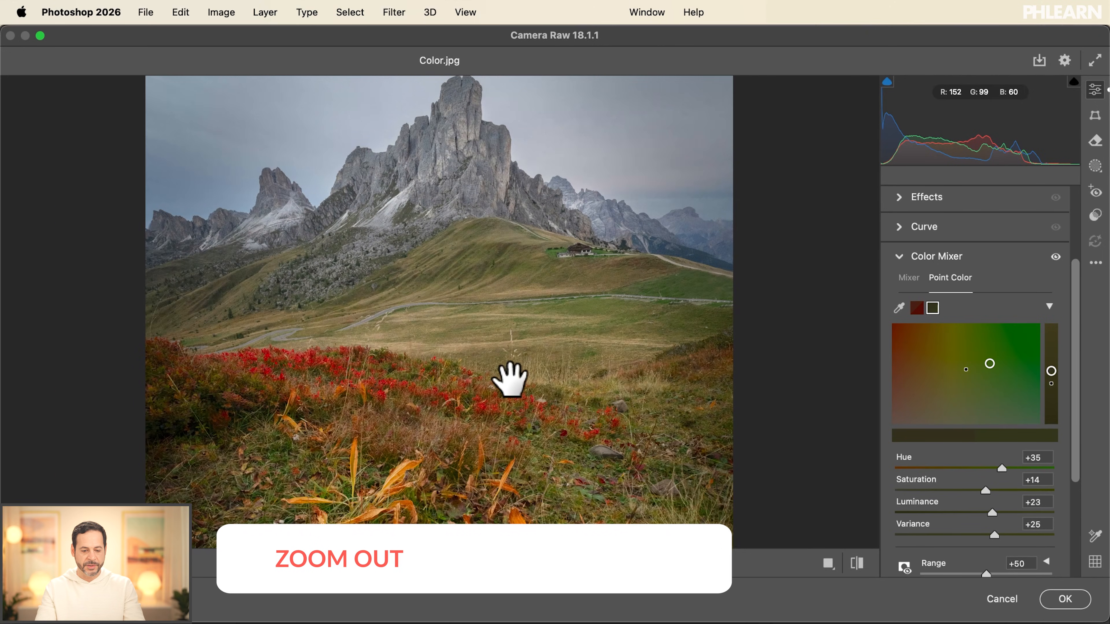
left_click_drag(502, 404, 503, 358)
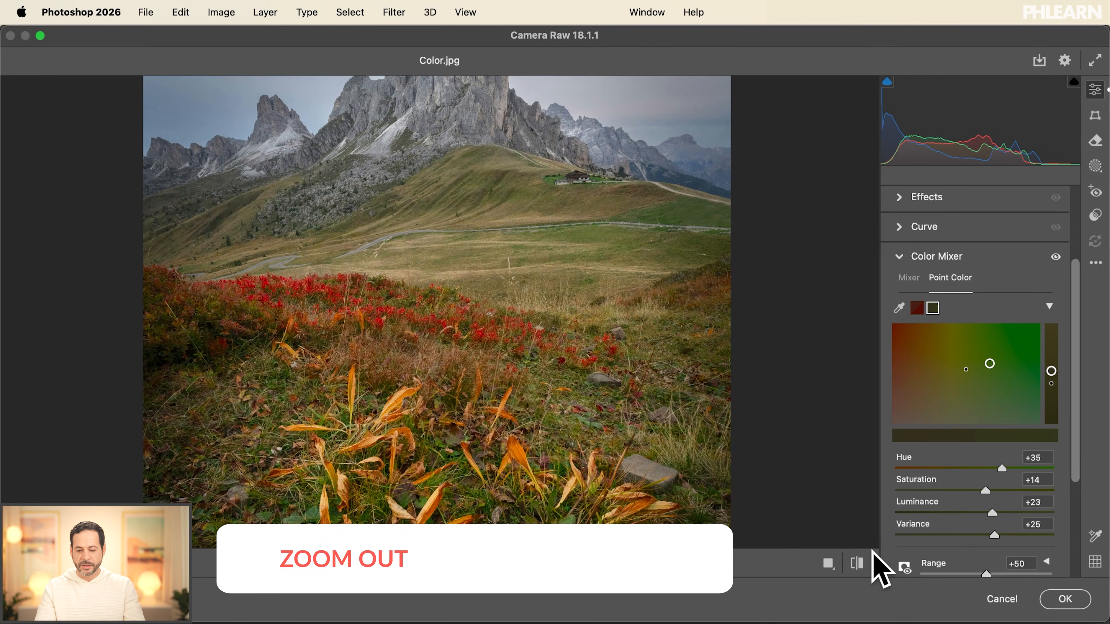
left_click(856, 564)
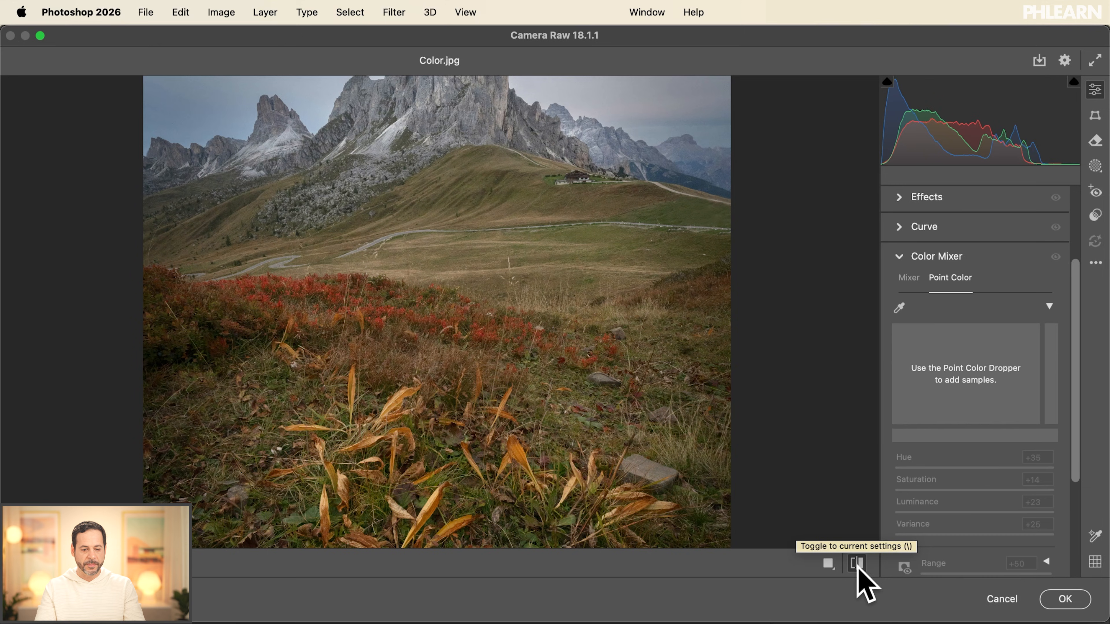
left_click(856, 564)
left_click(856, 564)
left_click(856, 564)
left_click(856, 564)
left_click(857, 564)
- Sample the pale blue-gray of the sky beside the mountain peak as a third point color
left_click_drag(595, 198, 599, 358)
key("super+equal")
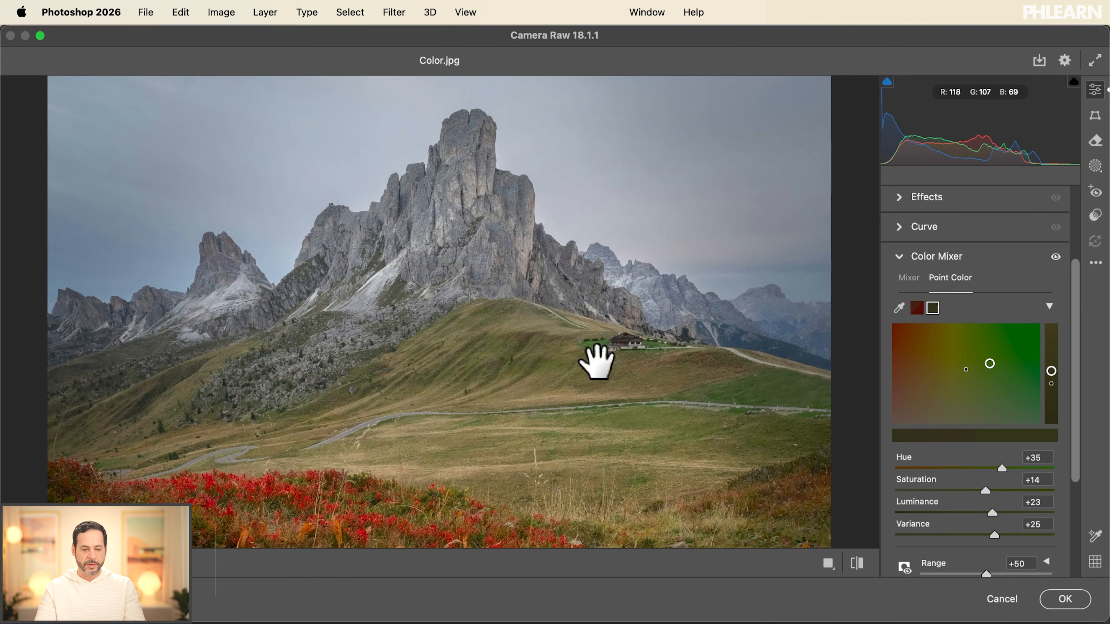
mouse_move(564, 336)
left_mouse_down()
mouse_move(560, 361)
mouse_move(563, 345)
left_mouse_up()
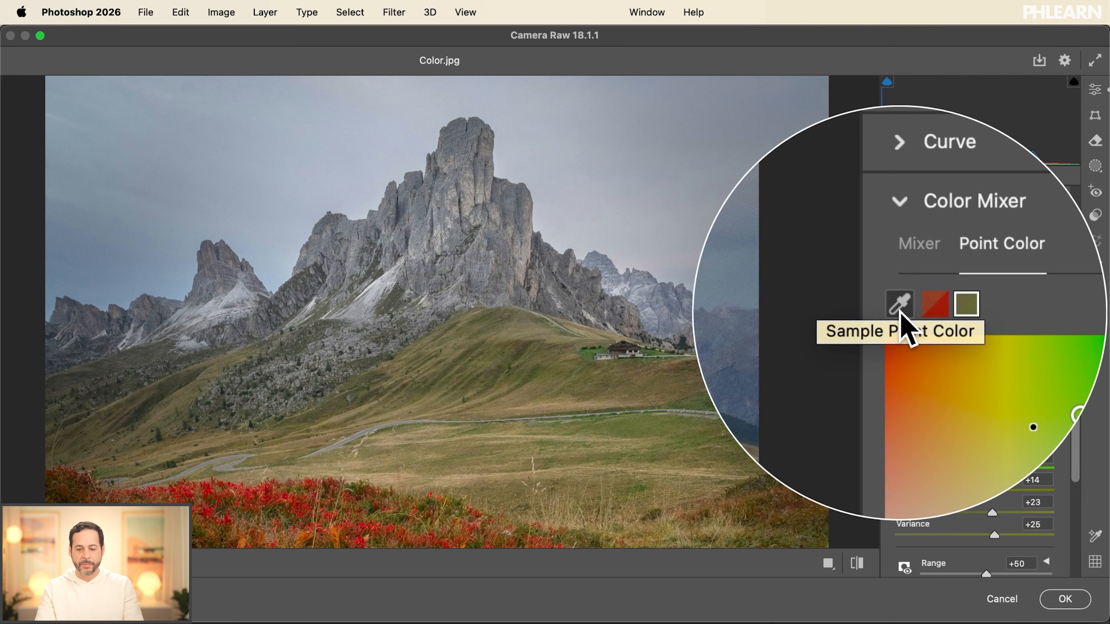
left_click(898, 307)
left_click(641, 180)
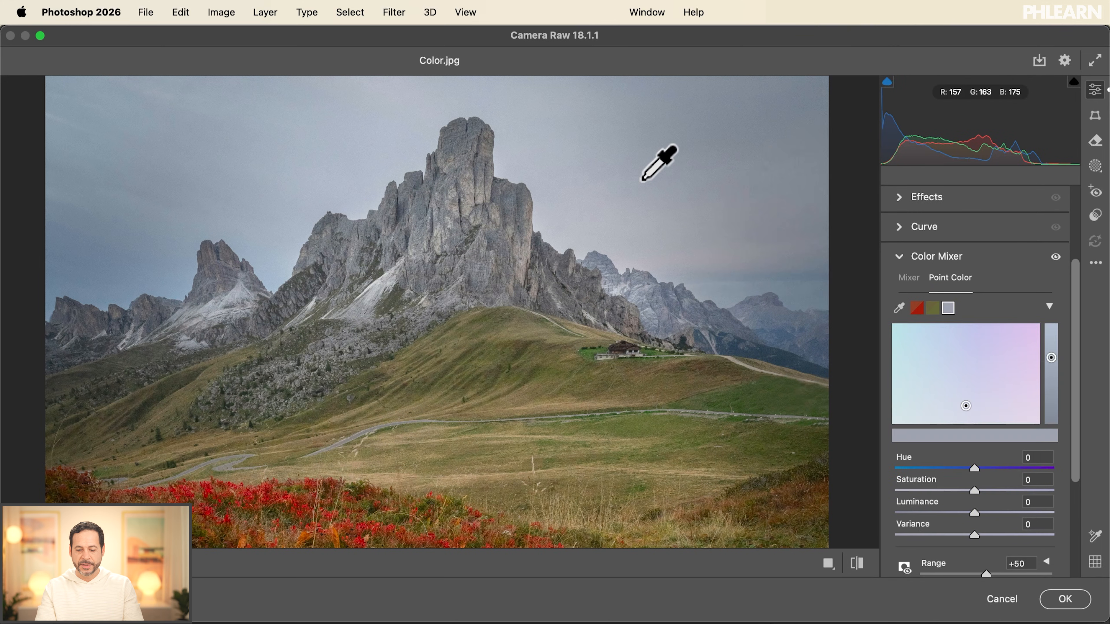
- Set the sampled sky color's Hue to -21, Saturation to +37, Luminance to +78, Variance to +19 and Range to +61
left_click_drag(973, 468, 982, 468)
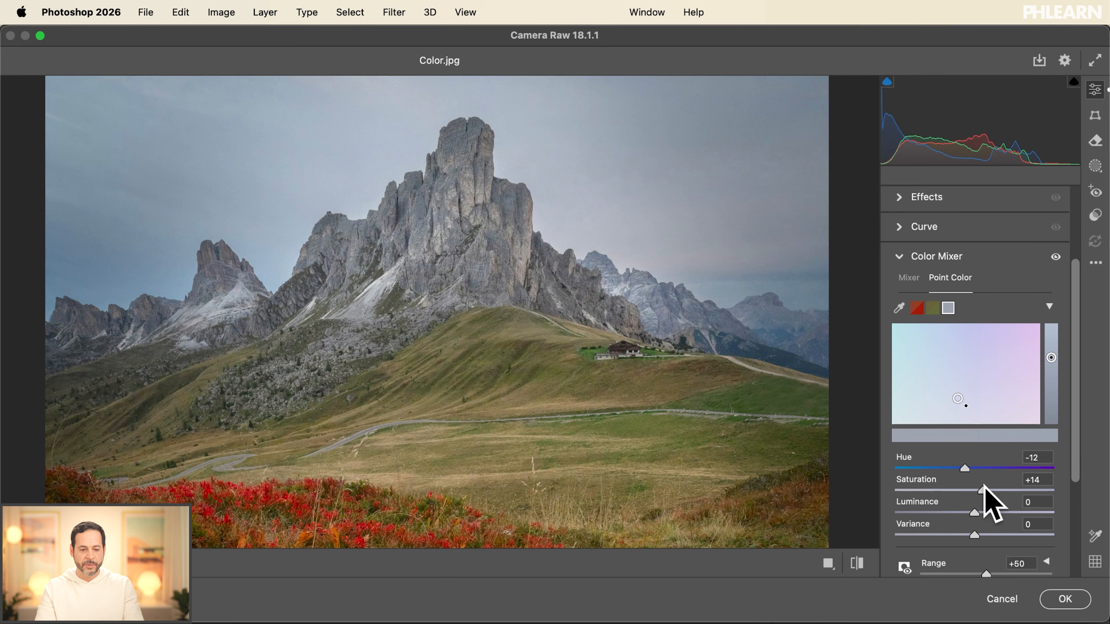
left_click_drag(972, 512, 1006, 511)
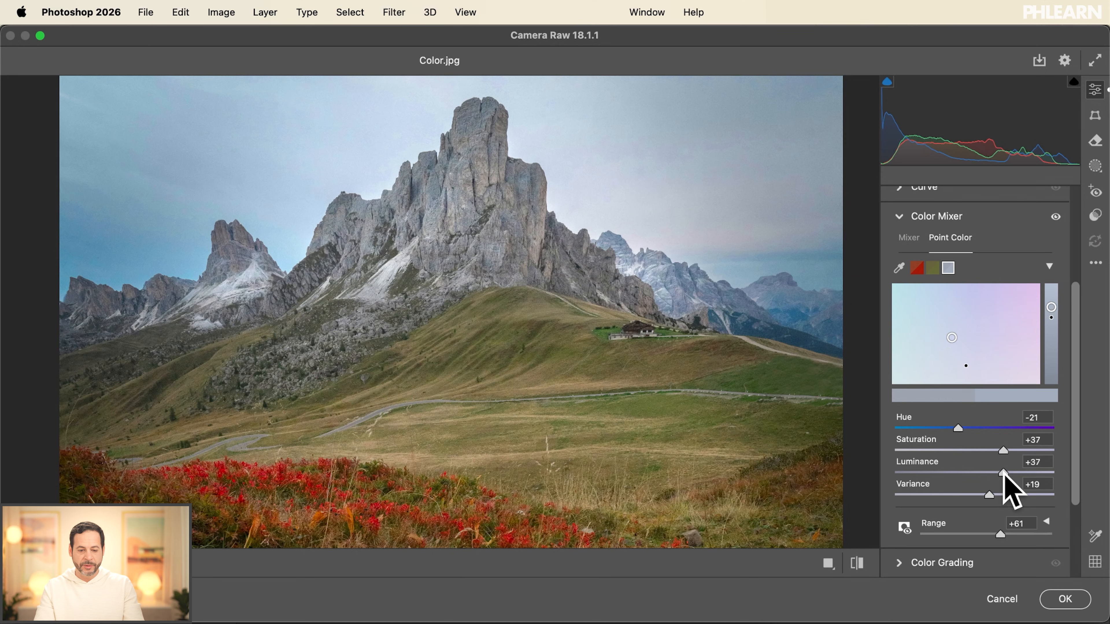
left_click_drag(1003, 473, 1034, 472)
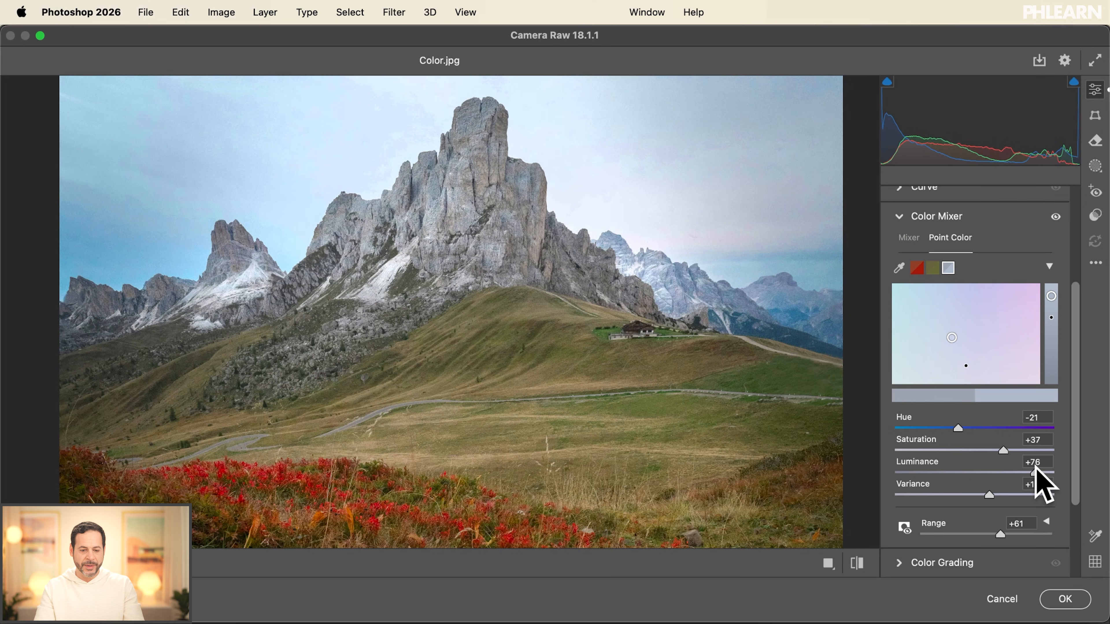
- Sample the orange of a foreground leaf as a fourth point color and set its Luminance to +42
left_click_drag(662, 473, 657, 265)
left_click_drag(562, 468, 564, 358)
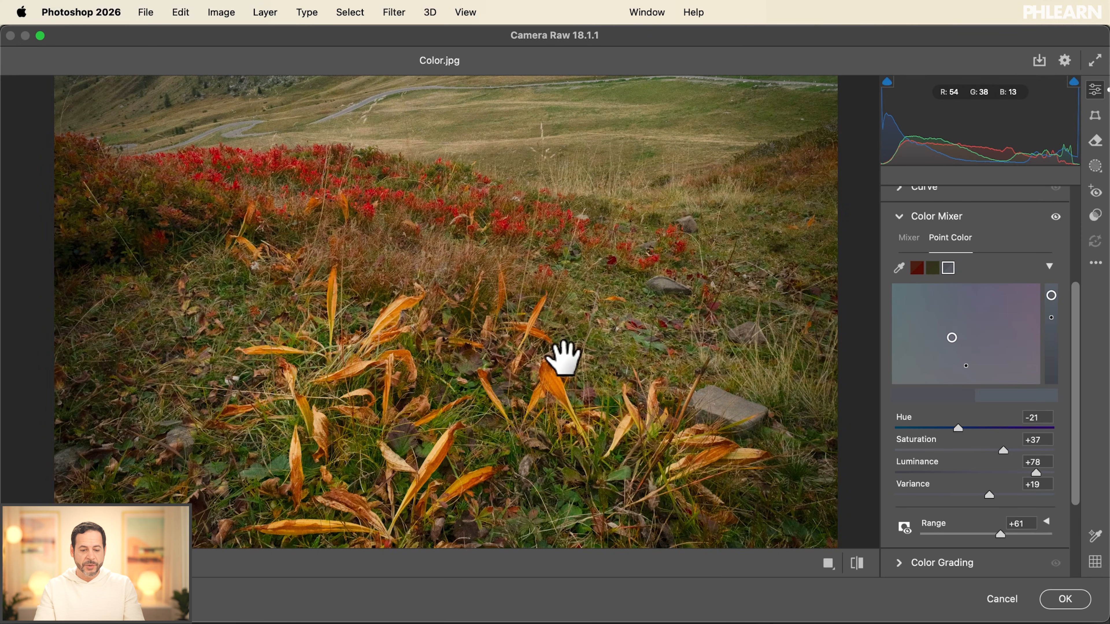
left_click(899, 268)
left_click(438, 457)
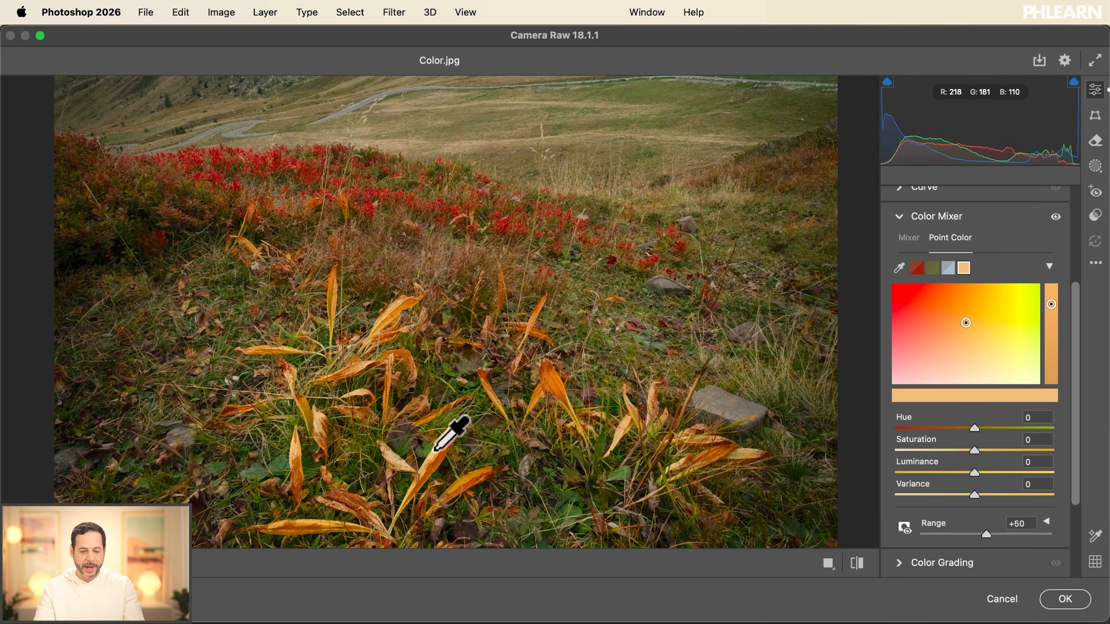
left_click_drag(975, 469, 995, 469)
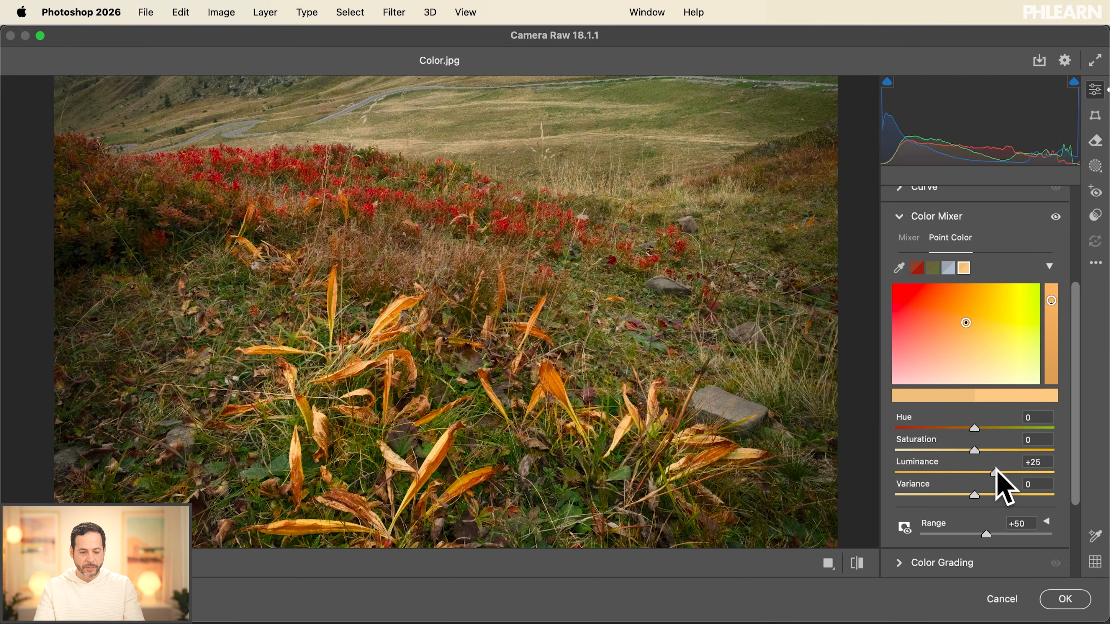
mouse_move(1006, 473)
left_mouse_down()
mouse_move(966, 471)
mouse_move(997, 472)
left_mouse_up()
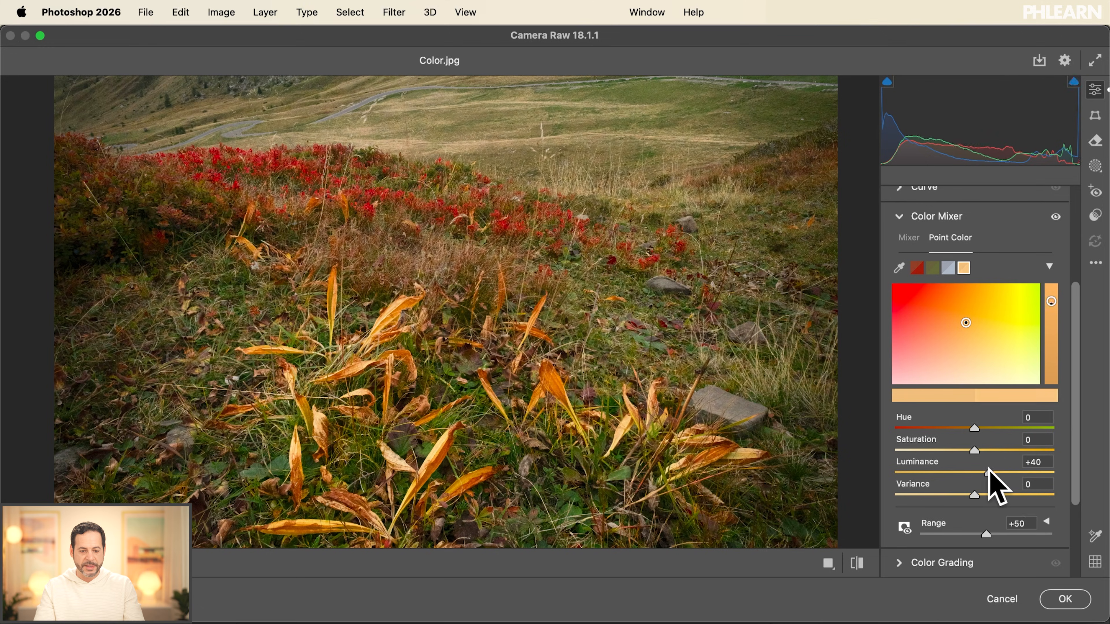
- Shift the orange's Luminance Range to 26/81–100/100, Saturation Range to 10/55–91/100 and Hue Range to 0/30–64/97, and collapse the detailed range controls
scroll(1010, 474, "down", 3)
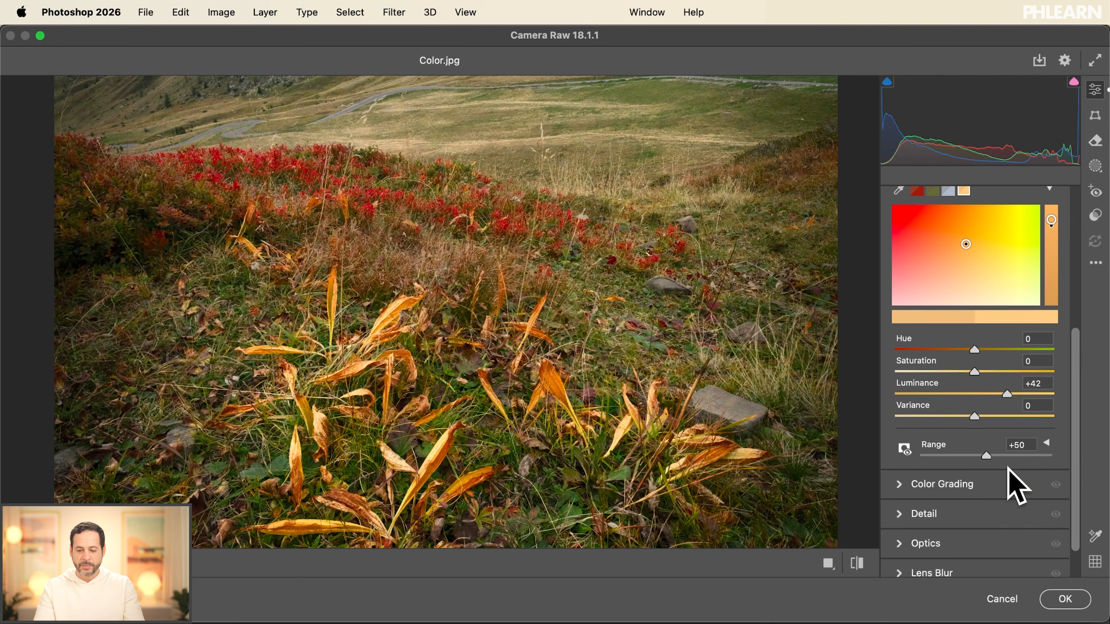
left_click(1047, 443)
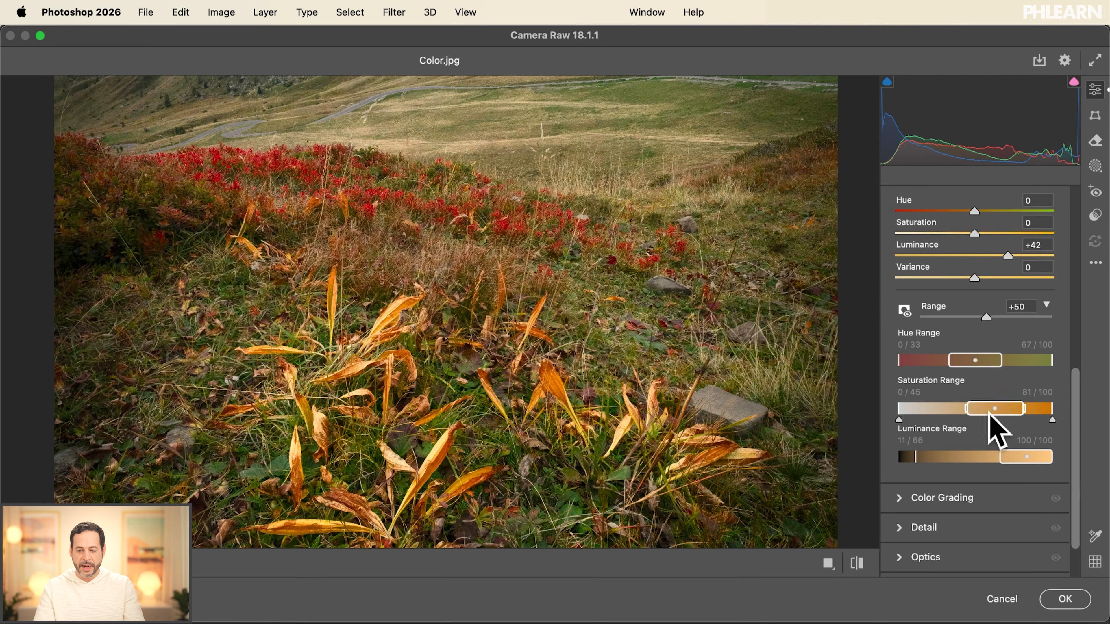
mouse_move(1023, 454)
left_mouse_down()
mouse_move(1014, 455)
mouse_move(1024, 450)
left_mouse_up()
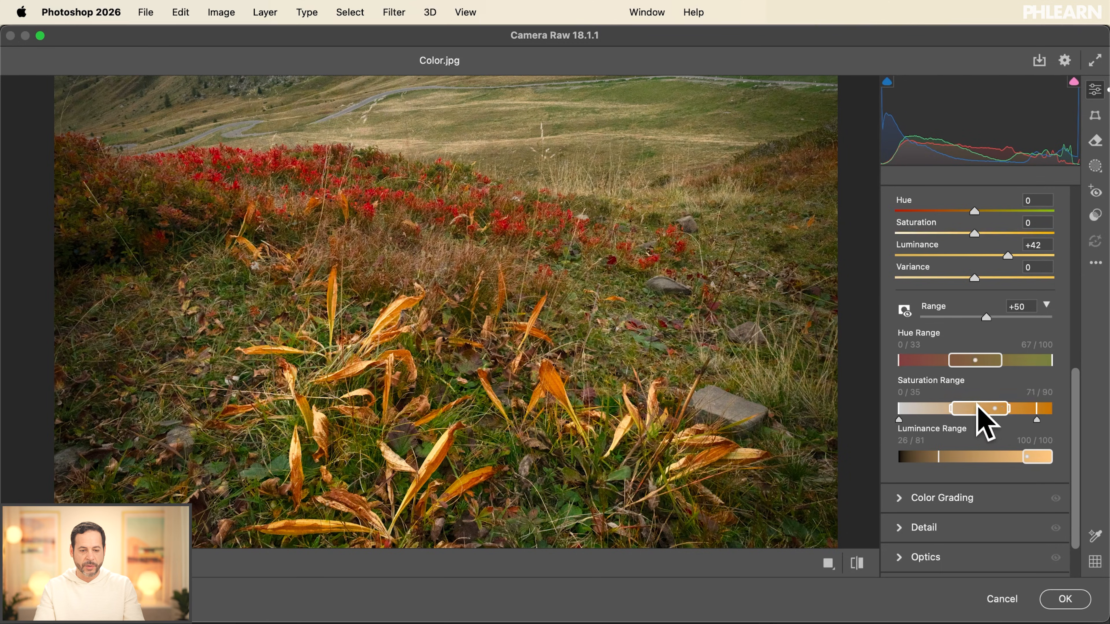
left_click_drag(977, 406, 1008, 401)
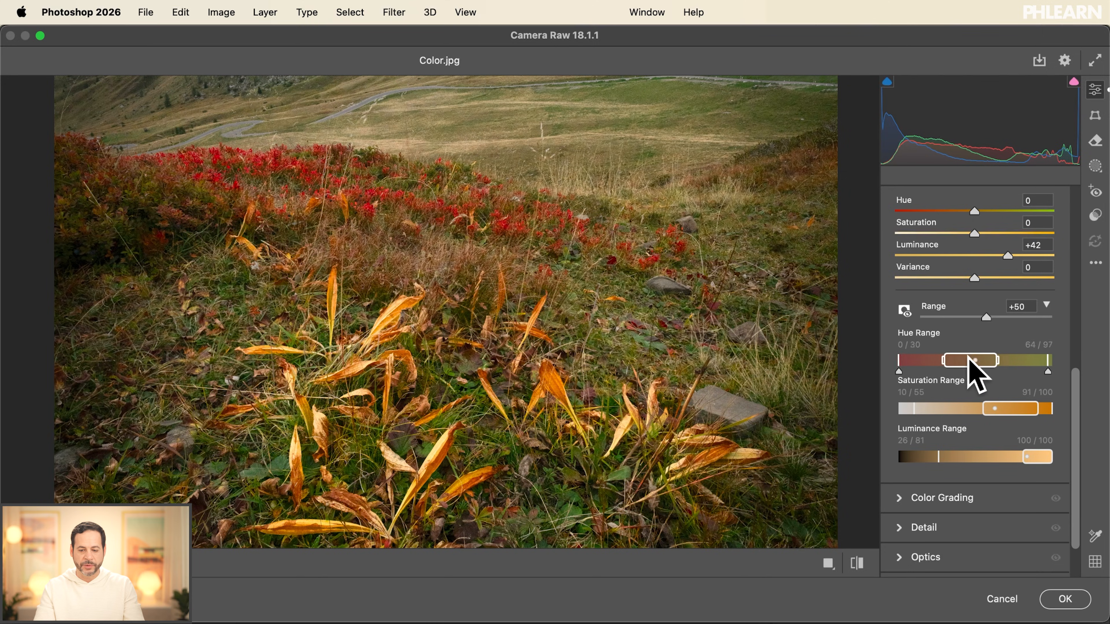
left_click(1047, 305)
- Fit the whole photo in view, compare it with the original twice, and return to the color samples
left_click_drag(536, 350, 557, 461)
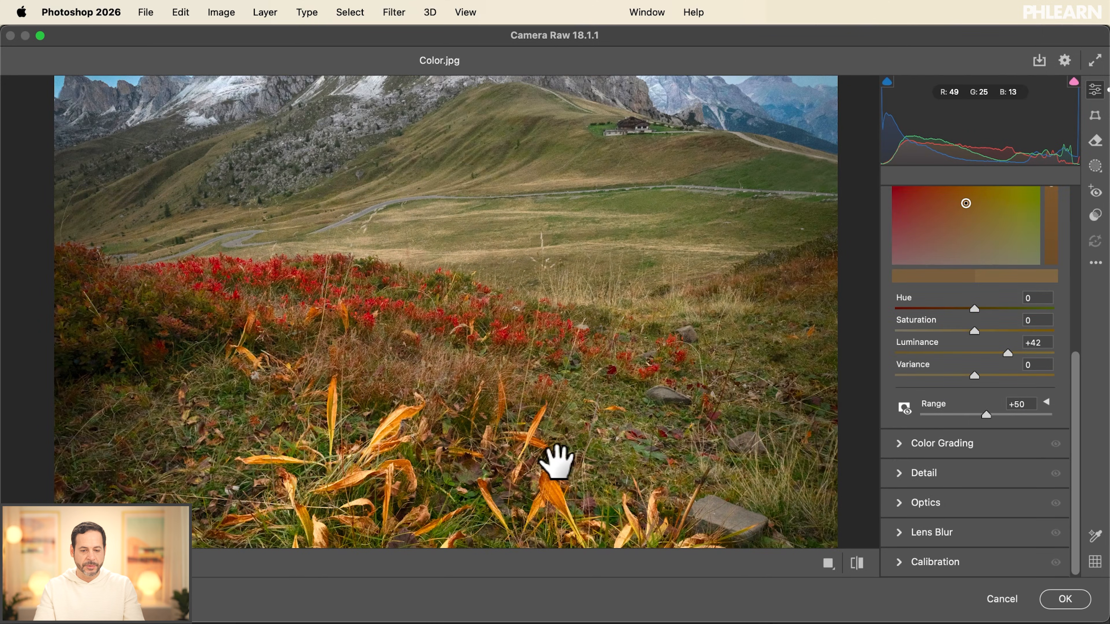
left_click(567, 359)
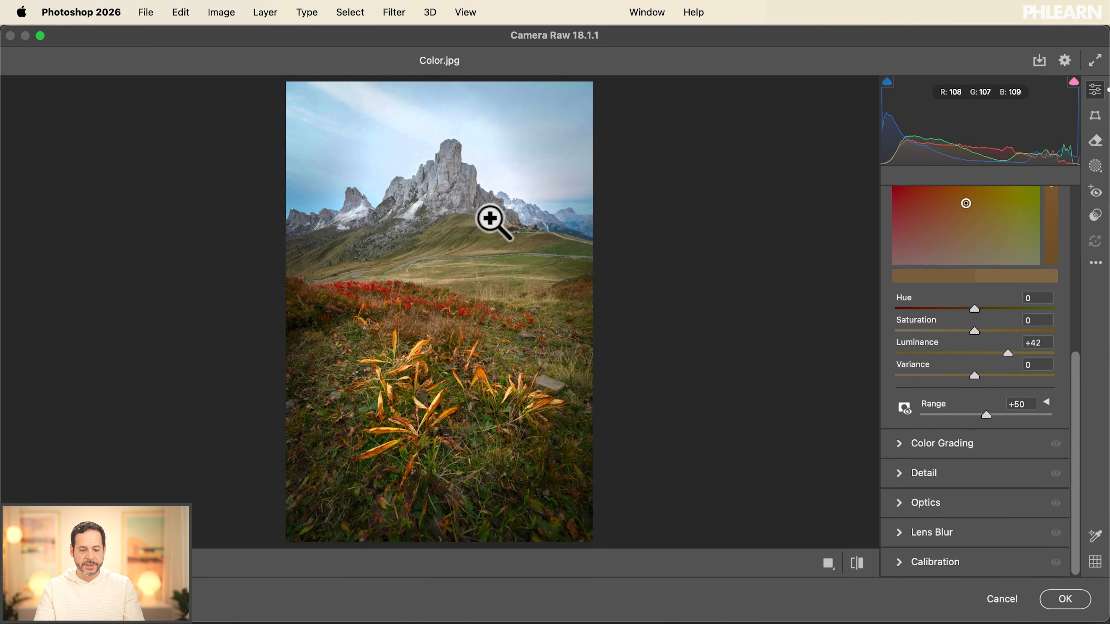
left_click(856, 564)
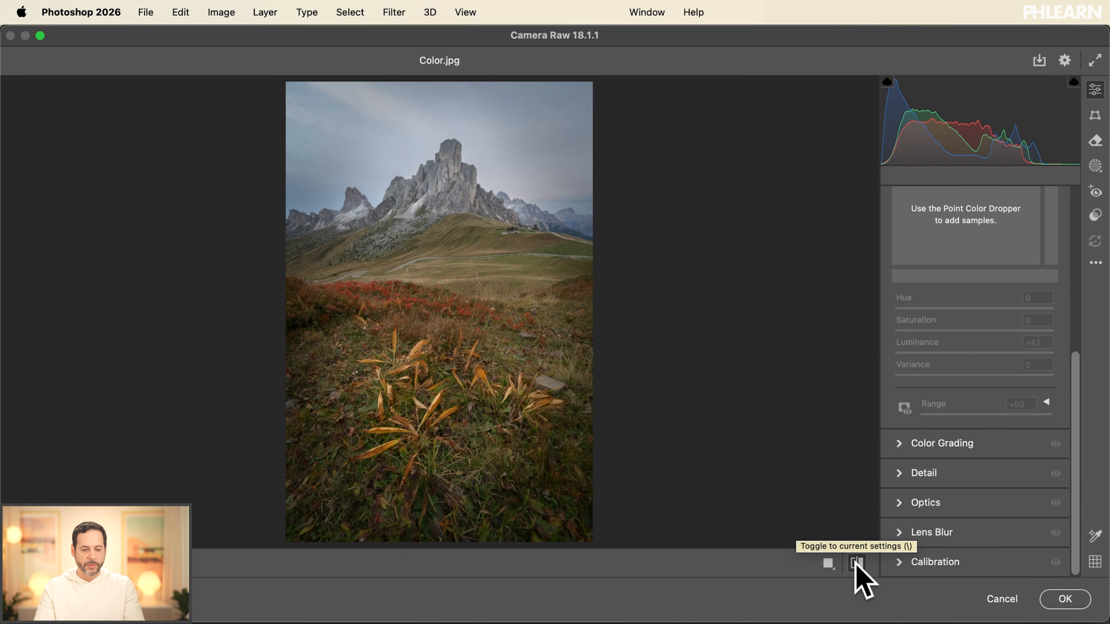
left_click(857, 563)
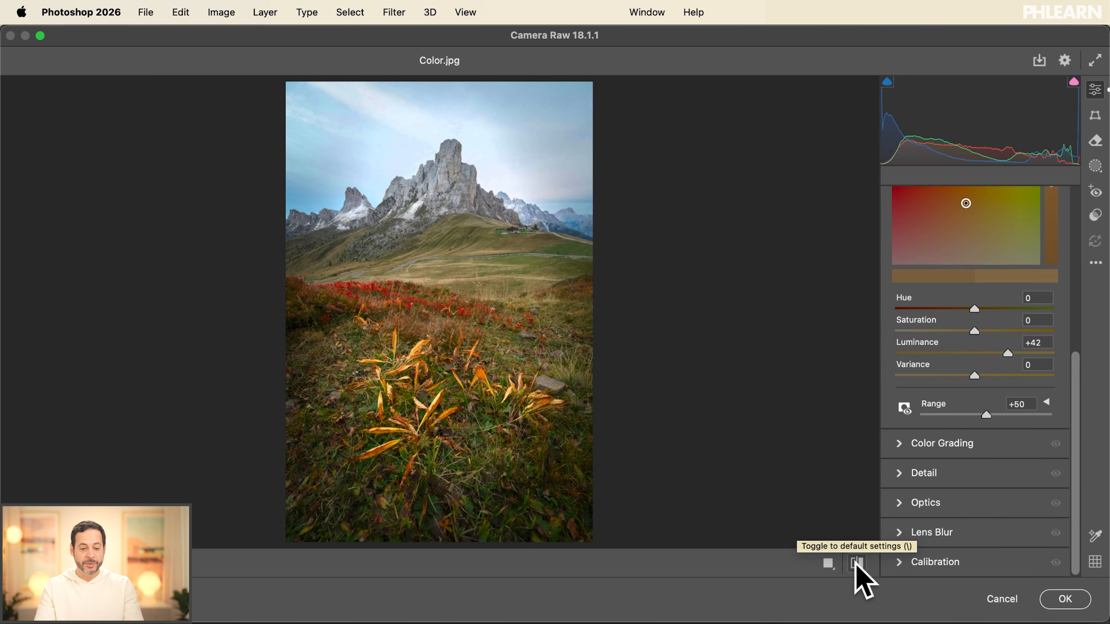
left_click(856, 563)
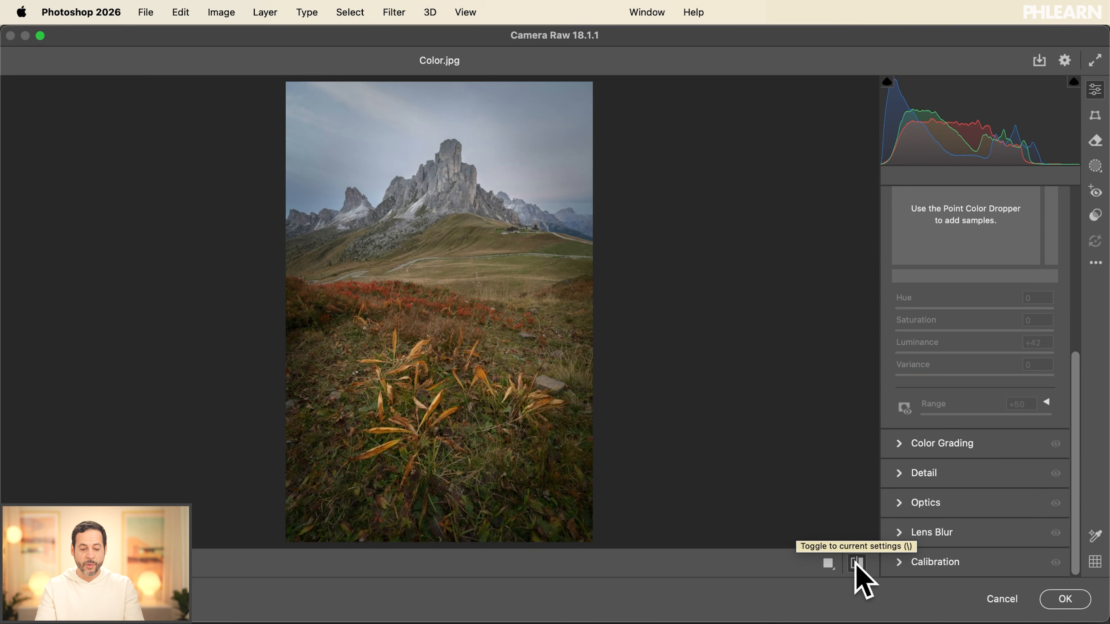
left_click(857, 564)
scroll(939, 464, "up", 5)
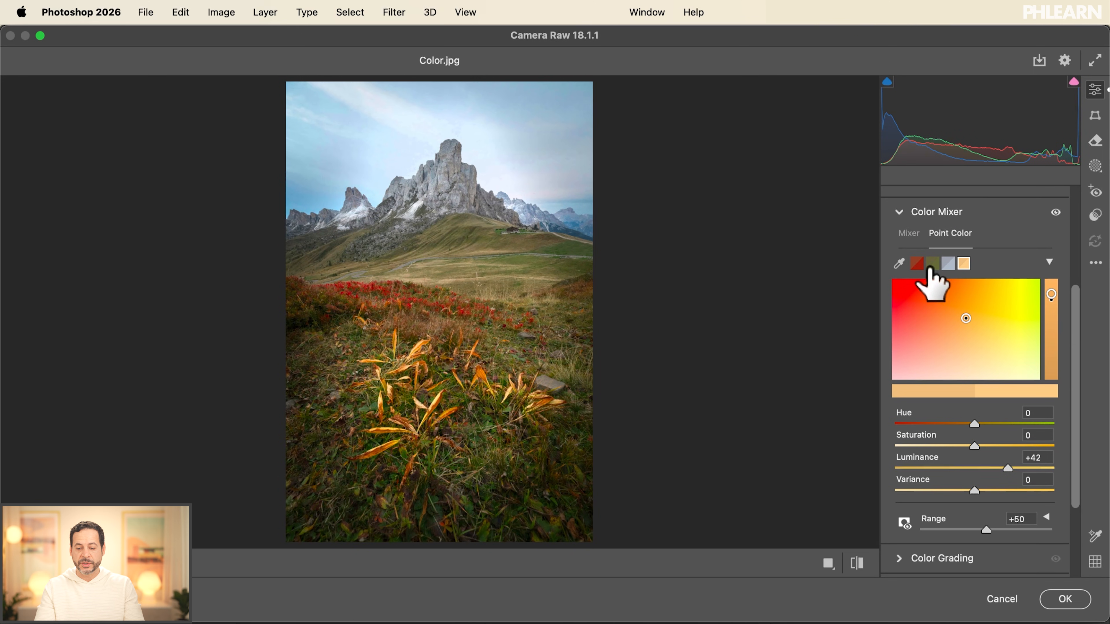
- Zoom in on the foreground leaves, show the deletion options for the orange color sample, and close them without deleting it
left_click(445, 391)
left_click_drag(488, 302, 498, 394)
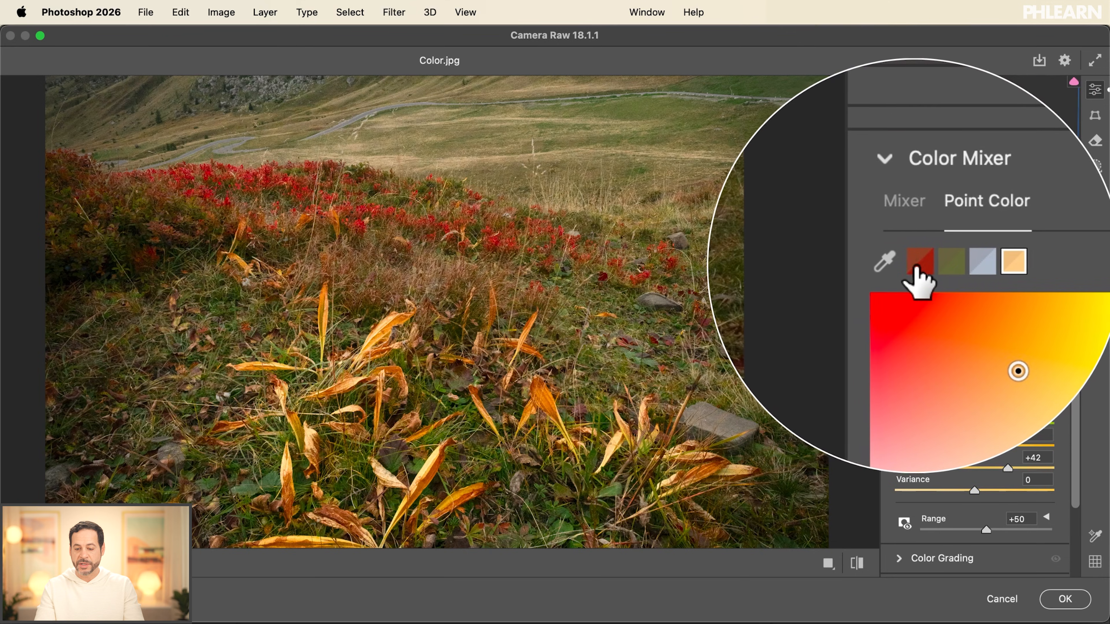
right_click(962, 265)
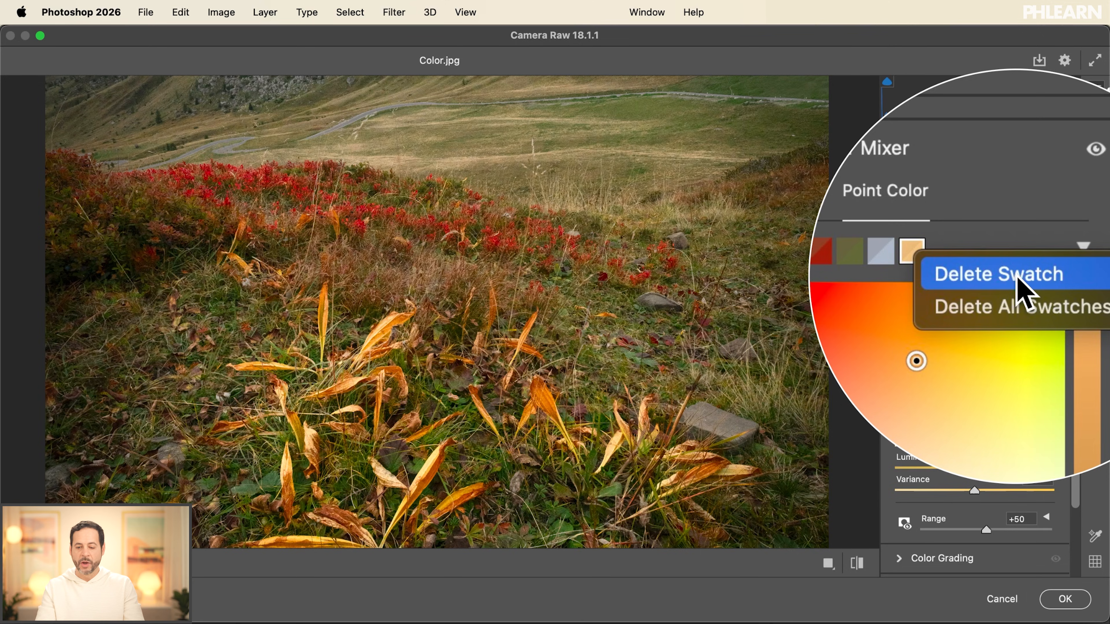
left_click(1000, 258)
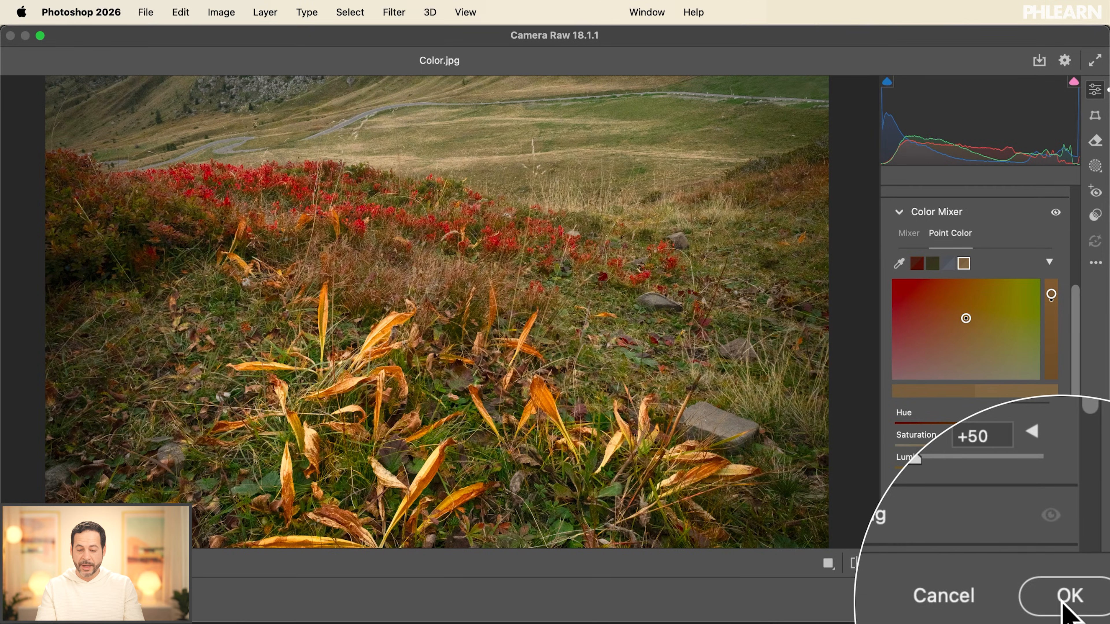
- Apply the Camera Raw point color adjustments to the smart object layer
left_click(1065, 599)
scroll(618, 462, "down", 6)
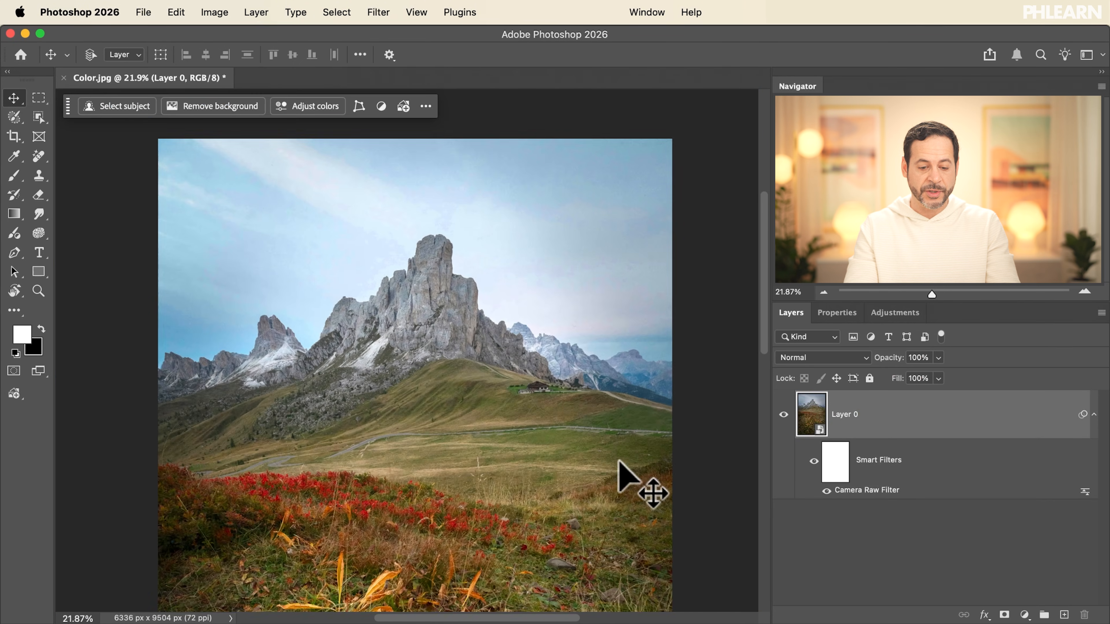
scroll(618, 461, "down", 3)
- Hide and show the layer's Smart Filters to compare the photo before and after, and reopen the Camera Raw filter for editing
scroll(618, 461, "up", 5)
scroll(618, 461, "up", 2)
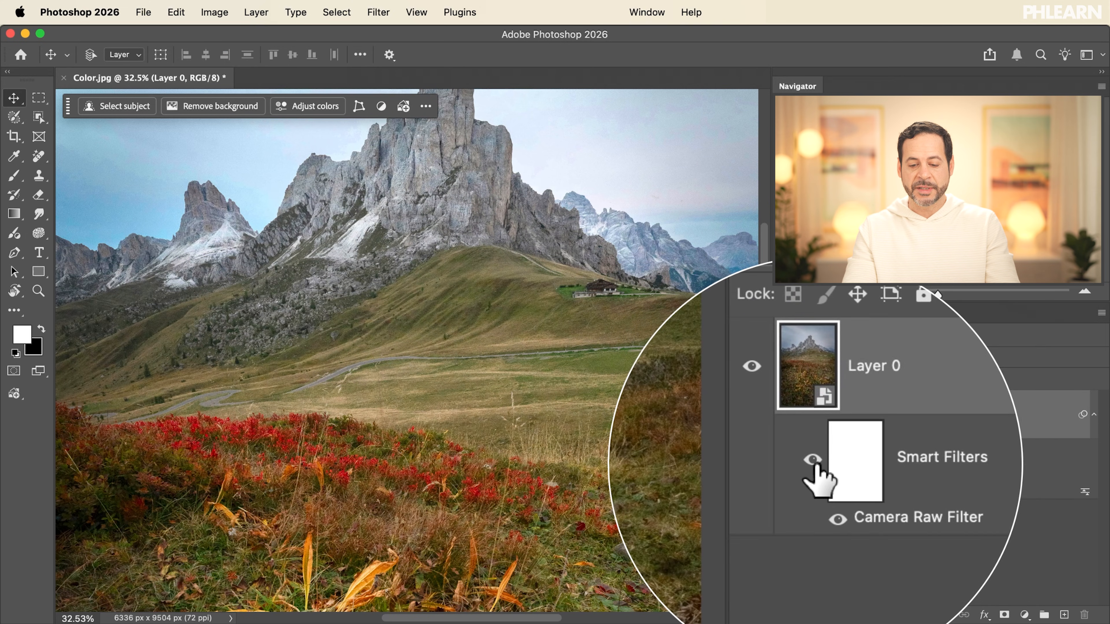
left_click(814, 459)
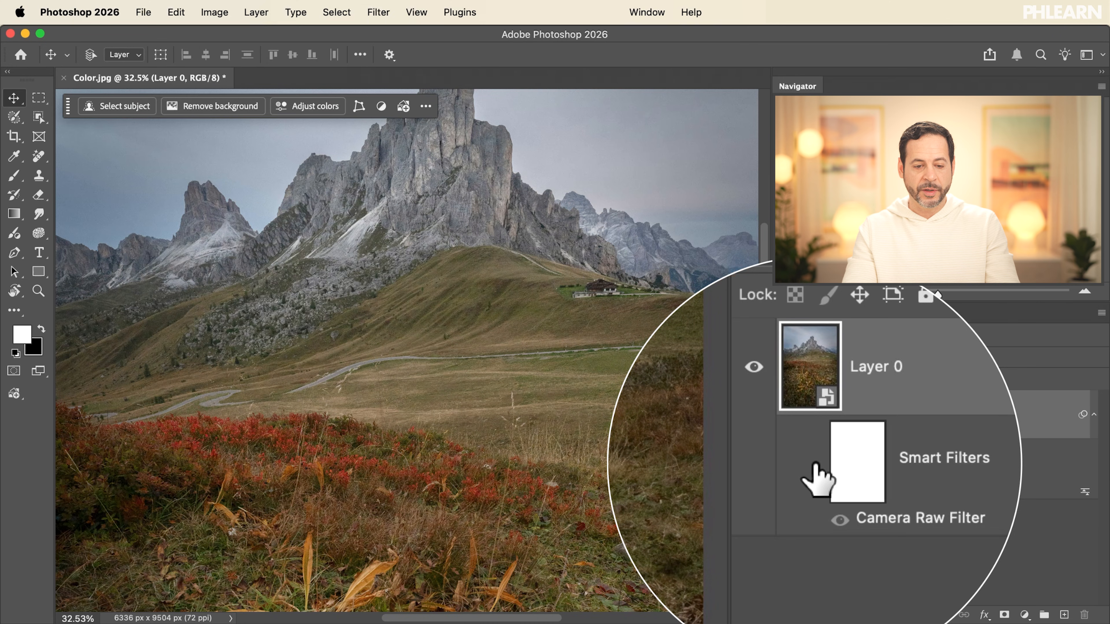
left_click(814, 460)
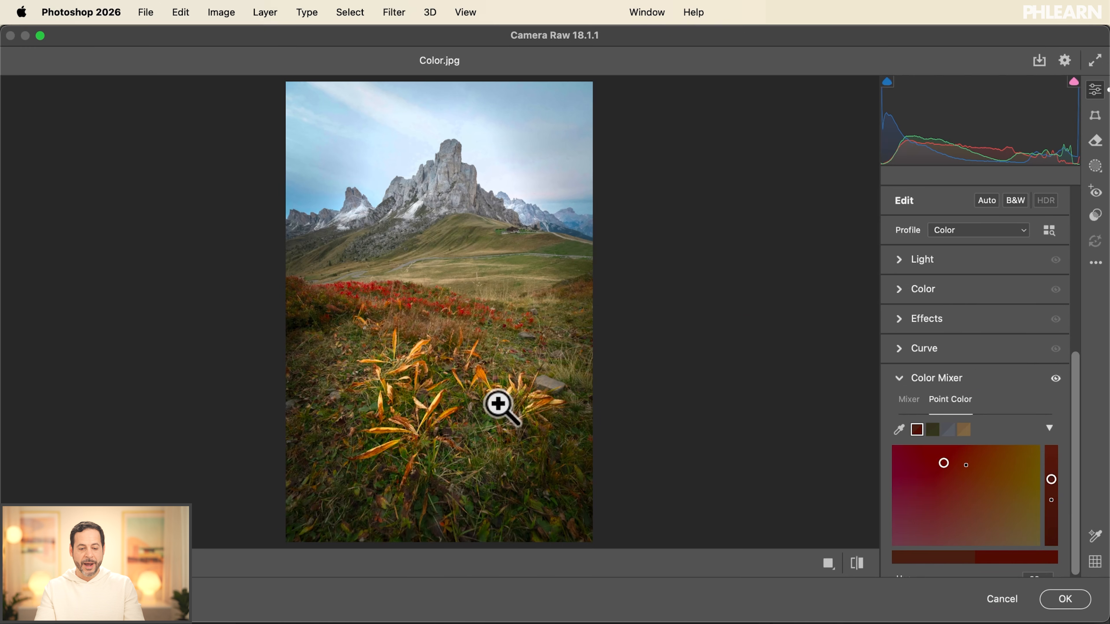
- Set the red foliage sample's Luminance to +57 and apply the updated Camera Raw adjustments to the layer
left_click(500, 403)
left_click_drag(531, 184, 531, 407)
left_click(531, 406)
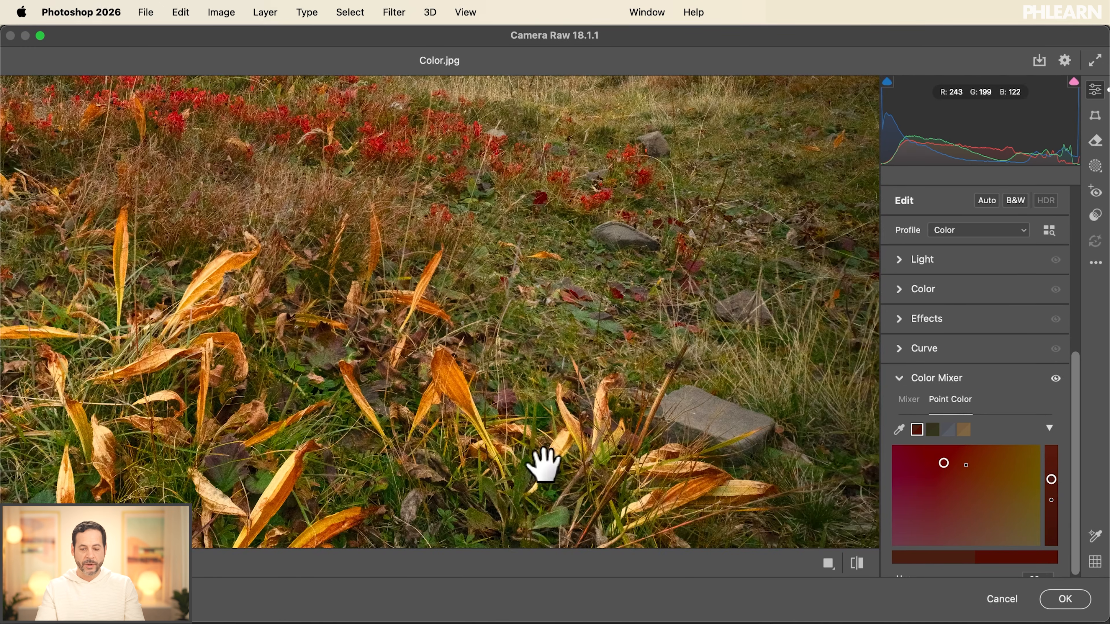
left_click_drag(506, 284, 537, 433)
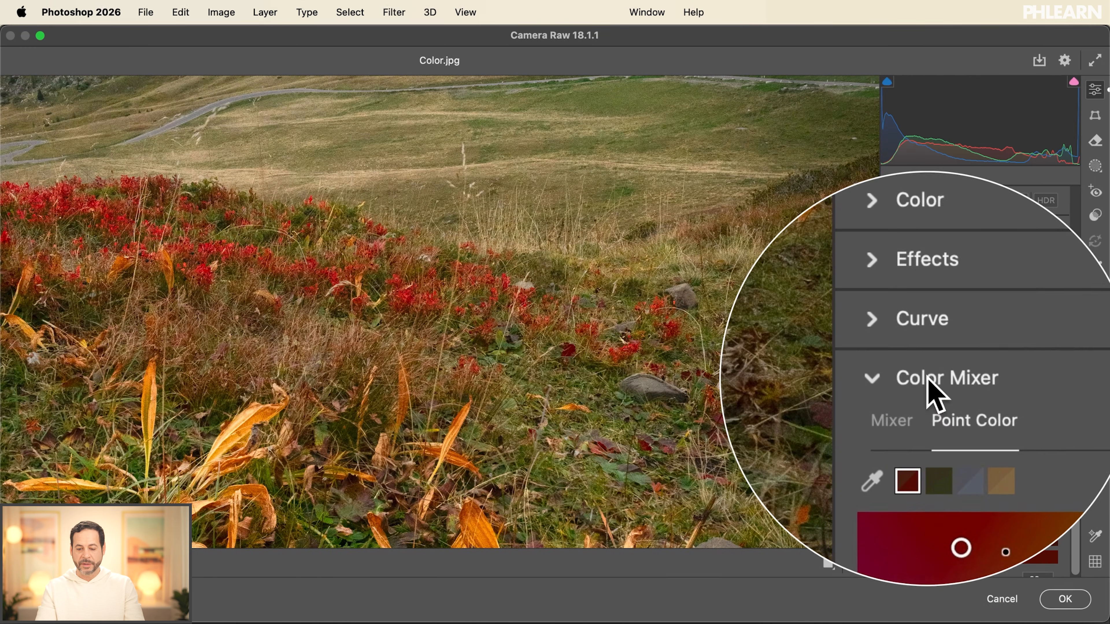
left_click_drag(315, 415, 382, 415)
left_click(381, 415)
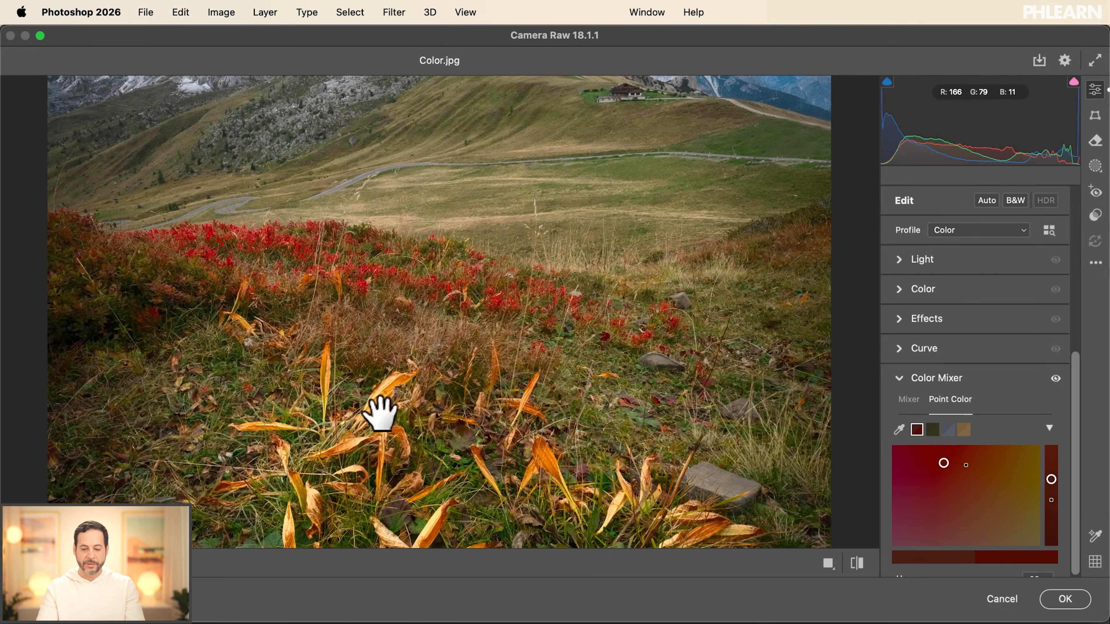
scroll(922, 443, "down", 5)
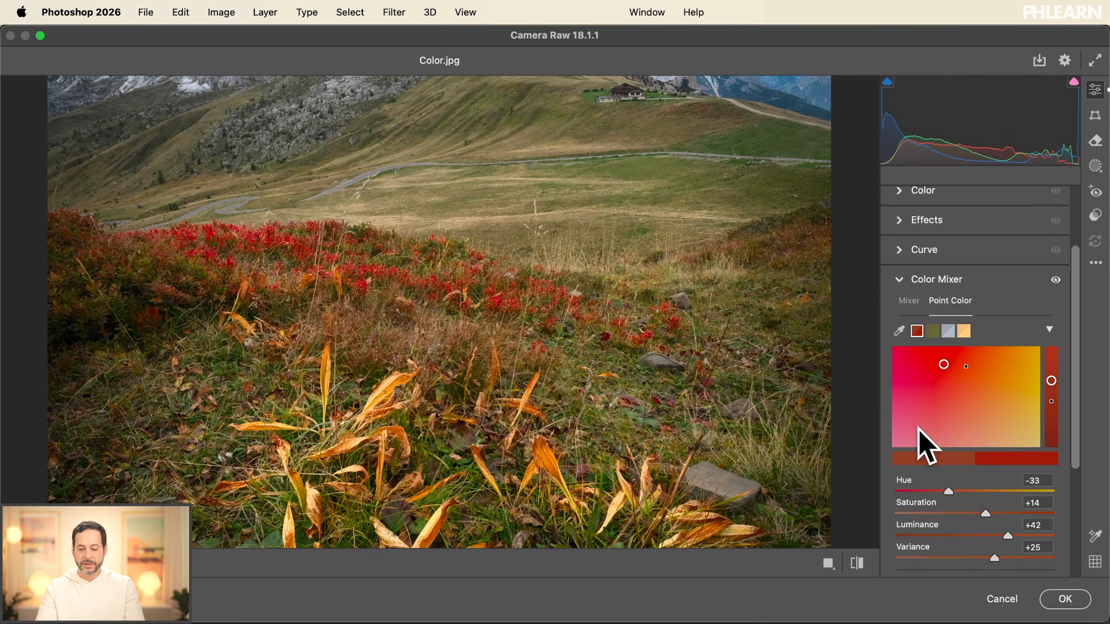
left_click_drag(1004, 470, 1024, 469)
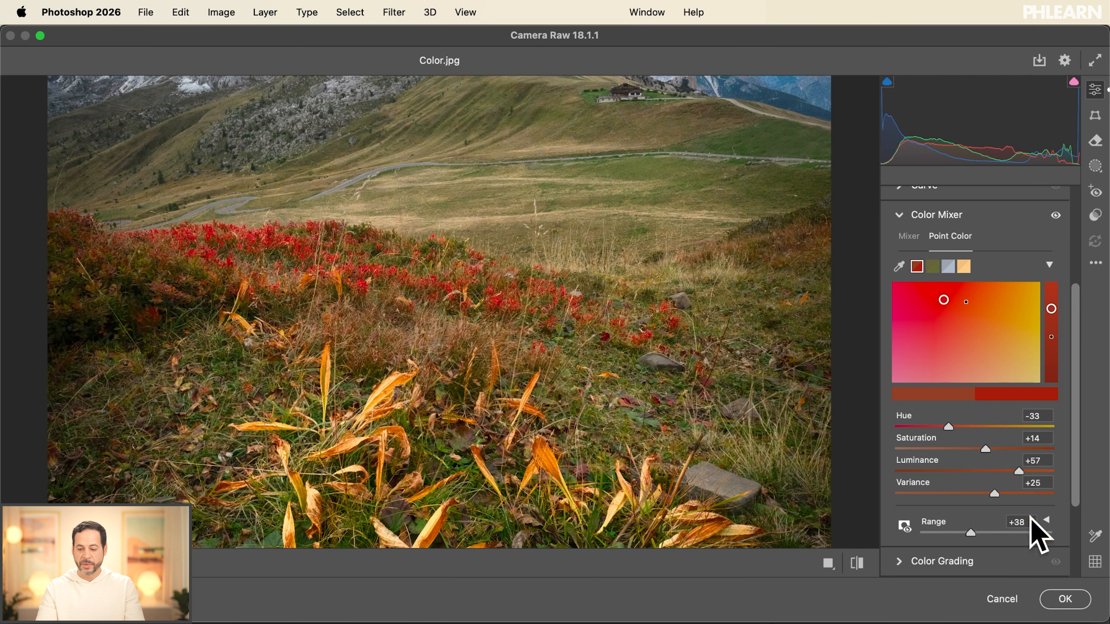
left_click(1064, 599)
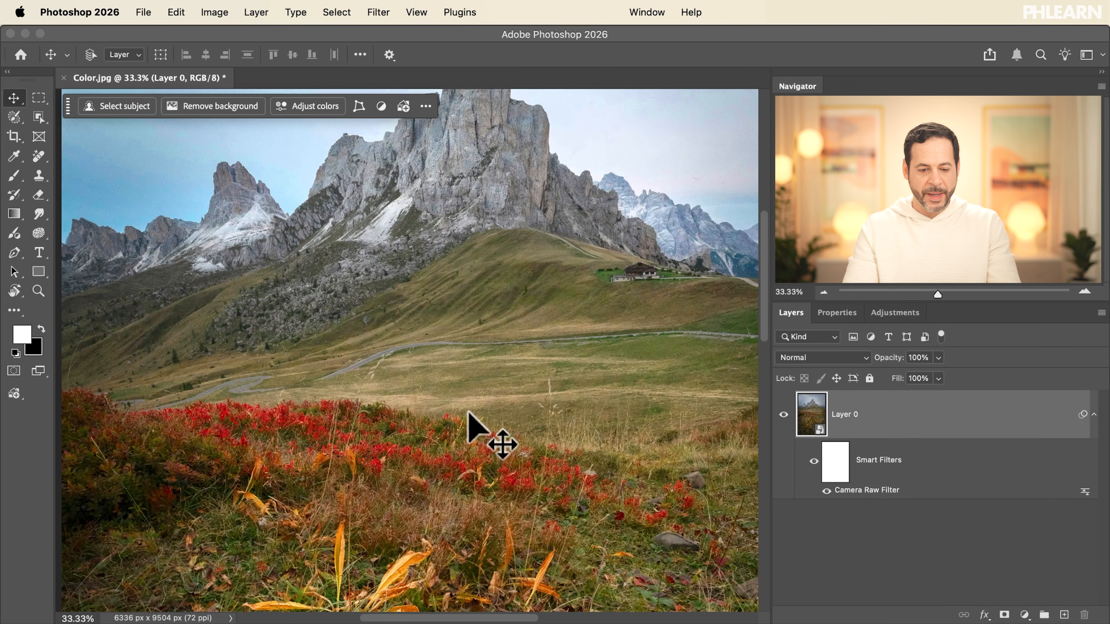
key("super+minus")
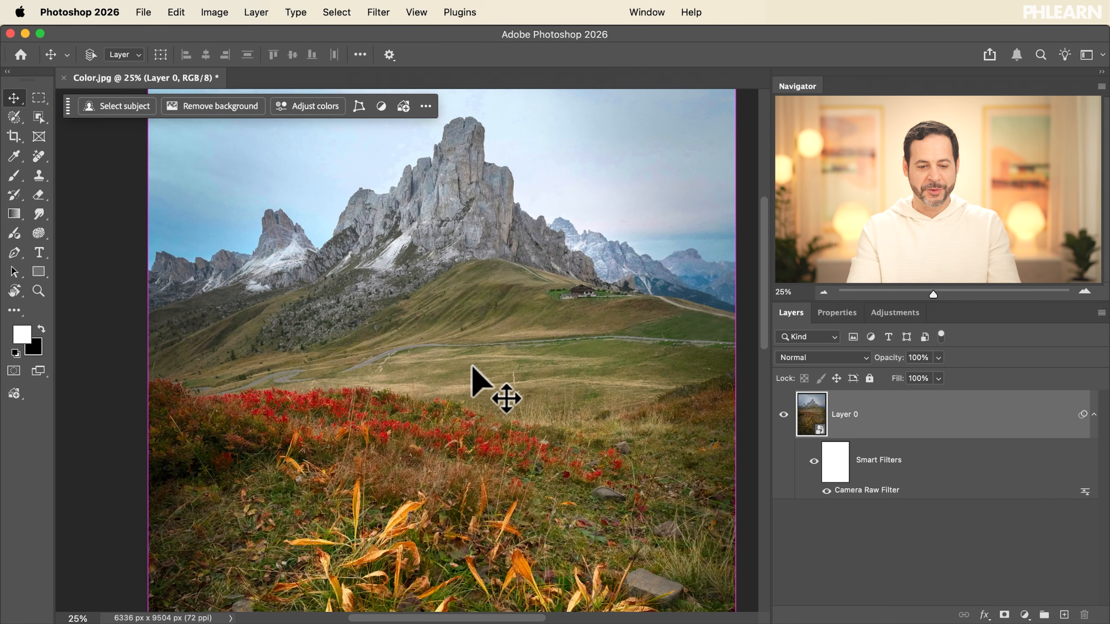
left_click_drag(545, 339, 521, 347)
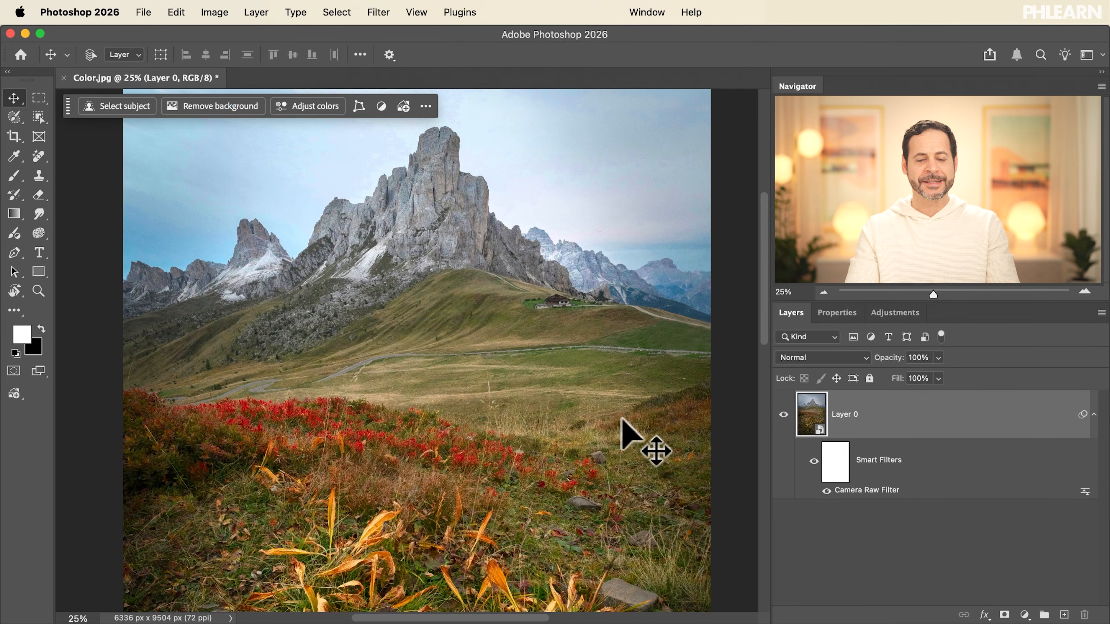